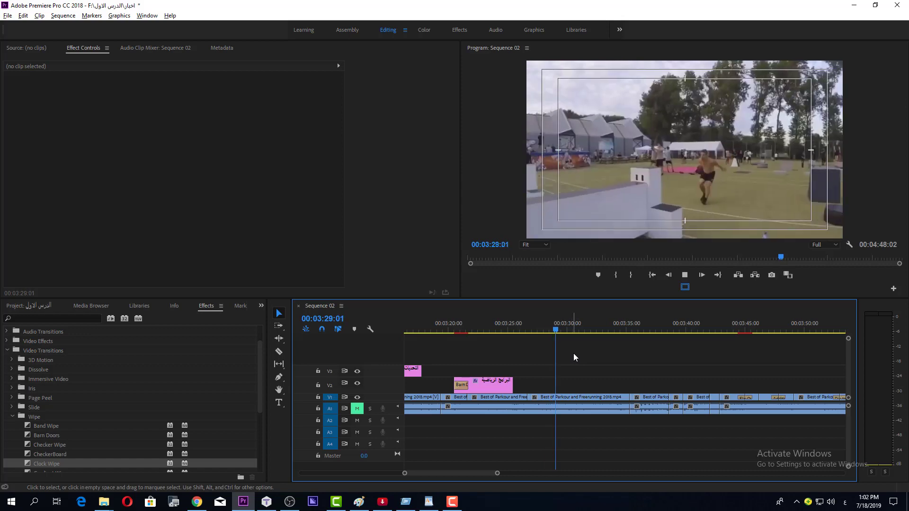
# Step: Scrub and play the parkour footage to find the shot around 03:41:19
pyautogui.moveTo(550, 329); pyautogui.dragTo(573, 328)
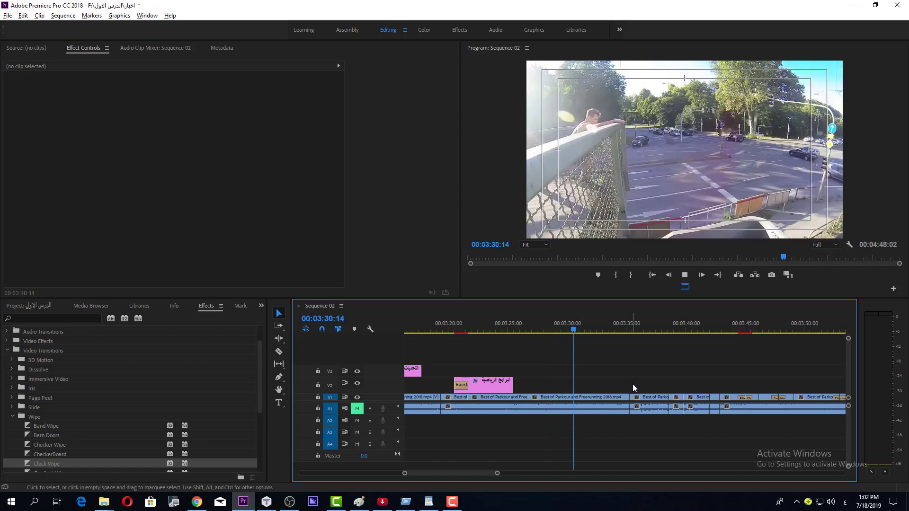
pyautogui.click(533, 326)
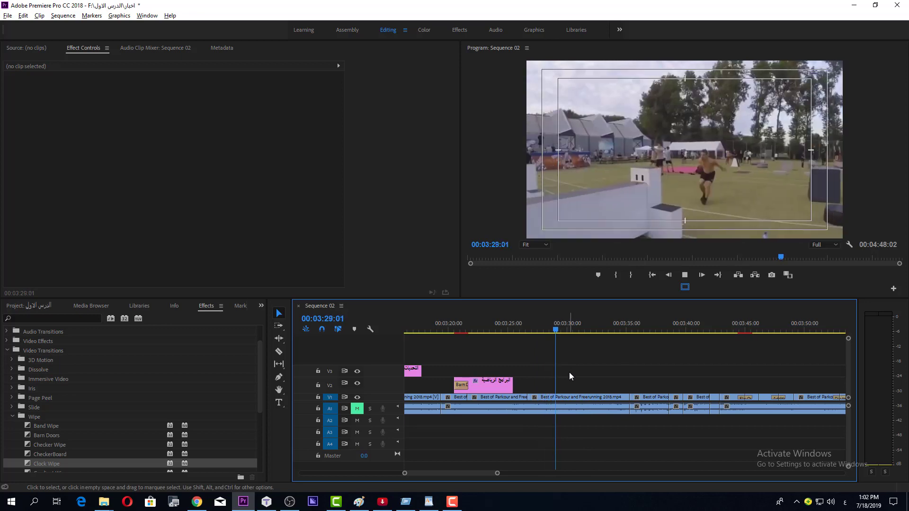
pyautogui.press('space')
pyautogui.scroll(-3, 555, 383)
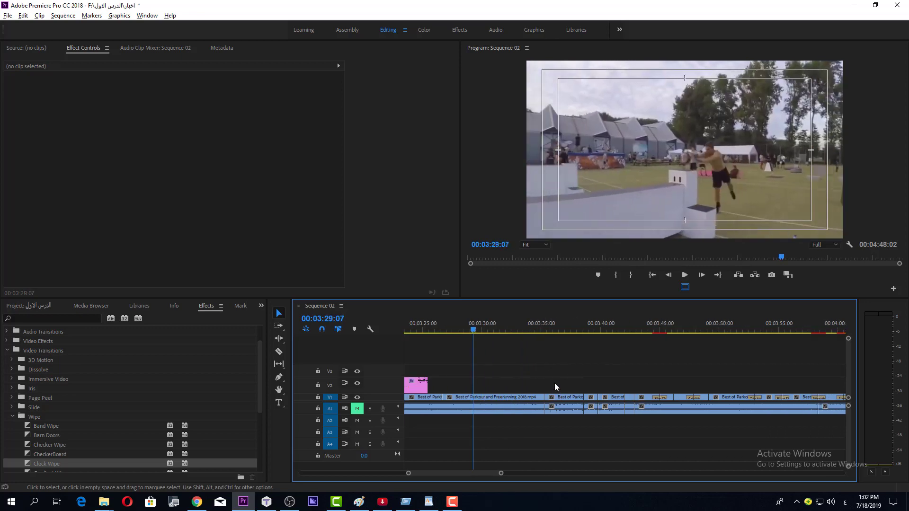
pyautogui.click(598, 327)
pyautogui.press('space')
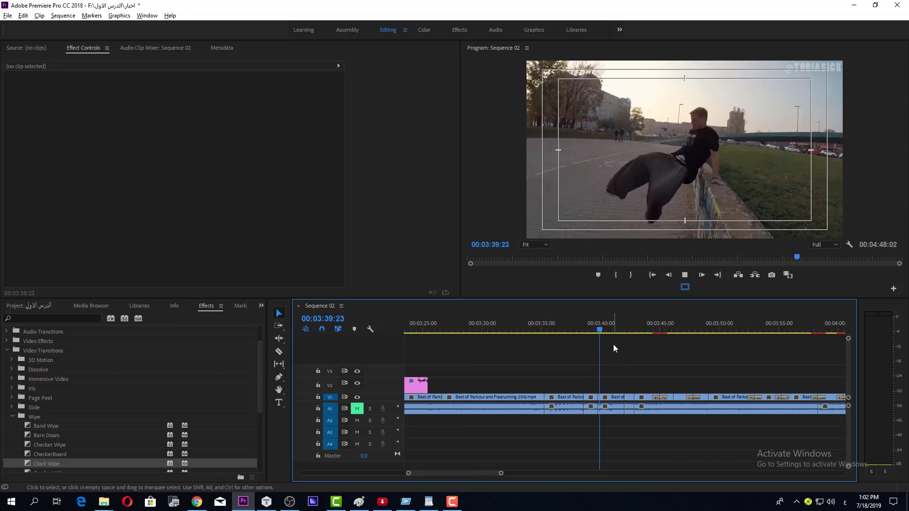
pyautogui.press('space')
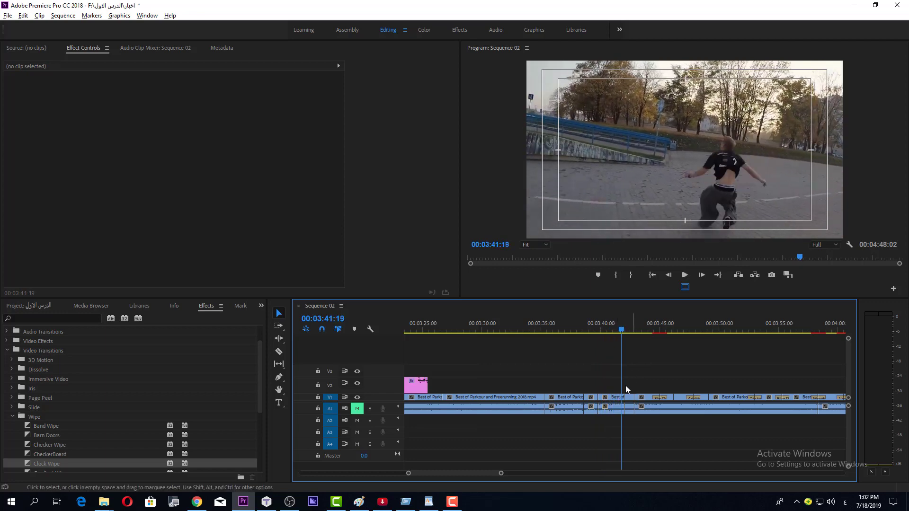
pyautogui.scroll(-5, 626, 385)
# Step: Move the clip piece under the playhead later to about 04:20 and play it
pyautogui.click(454, 399)
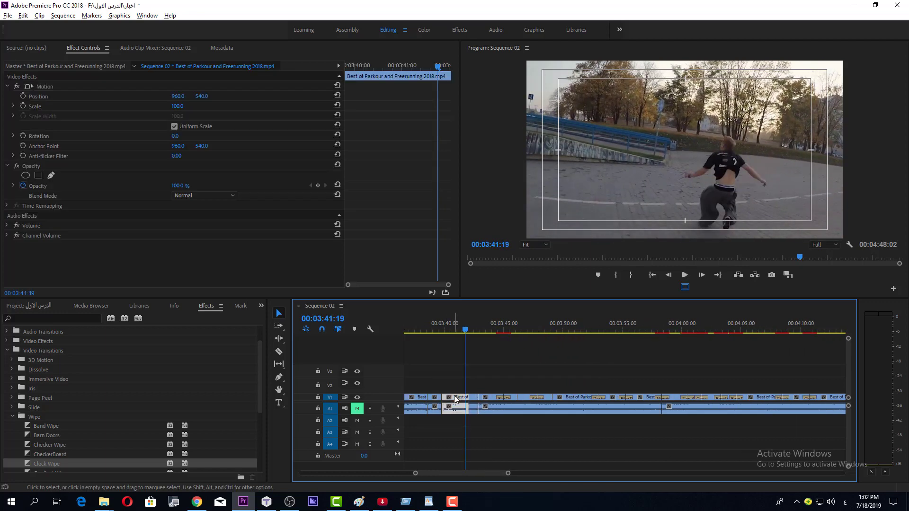
pyautogui.press('-')
pyautogui.press('-')
pyautogui.moveTo(458, 402); pyautogui.dragTo(601, 406)
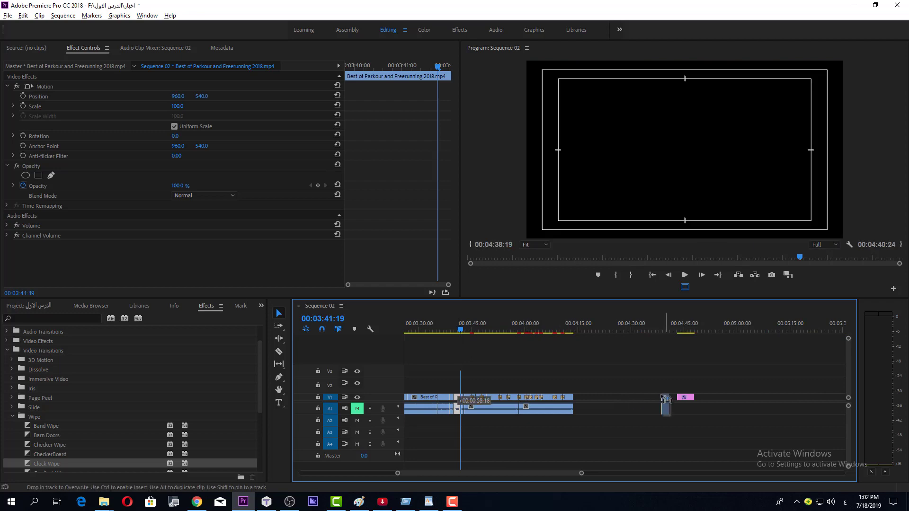
pyautogui.press('=')
pyautogui.press('=')
pyautogui.press('=')
pyautogui.press('=')
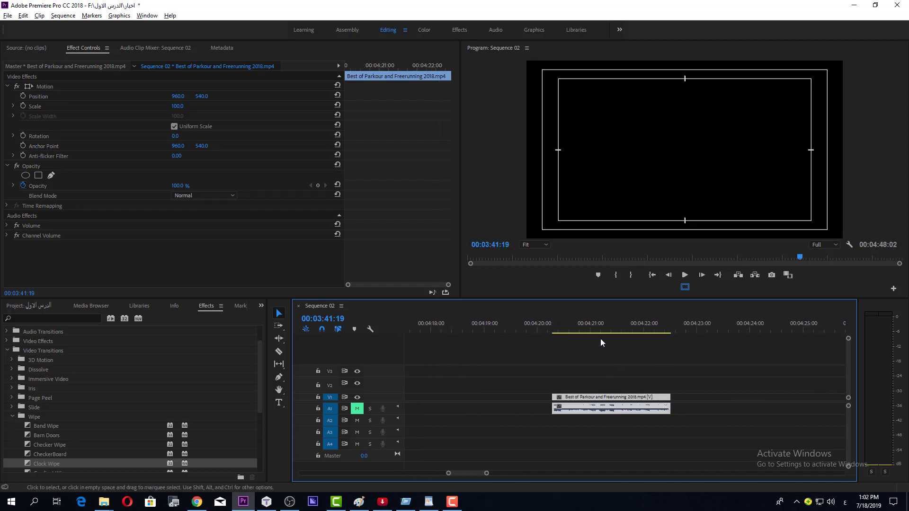
pyautogui.click(601, 339)
pyautogui.press('space')
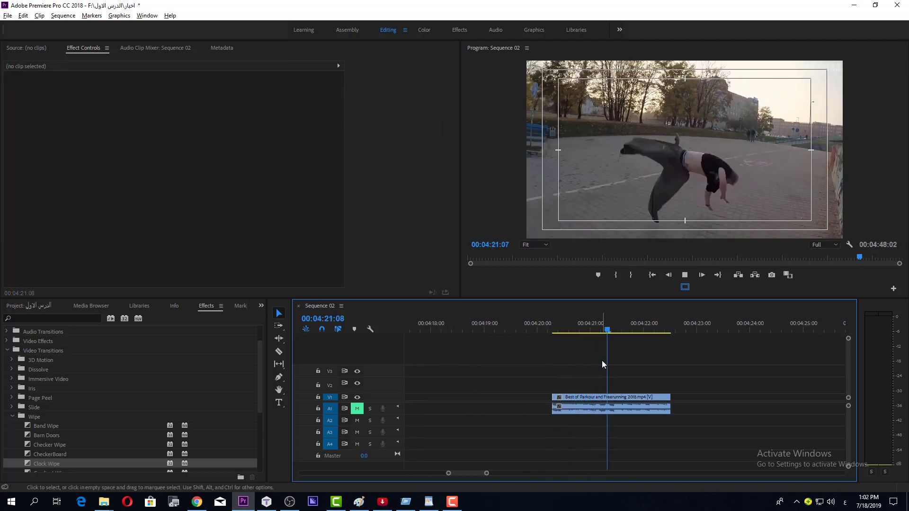
# Step: Replay the moved clip, scrub to the cut point near 04:21:12, and select it
pyautogui.click(557, 331)
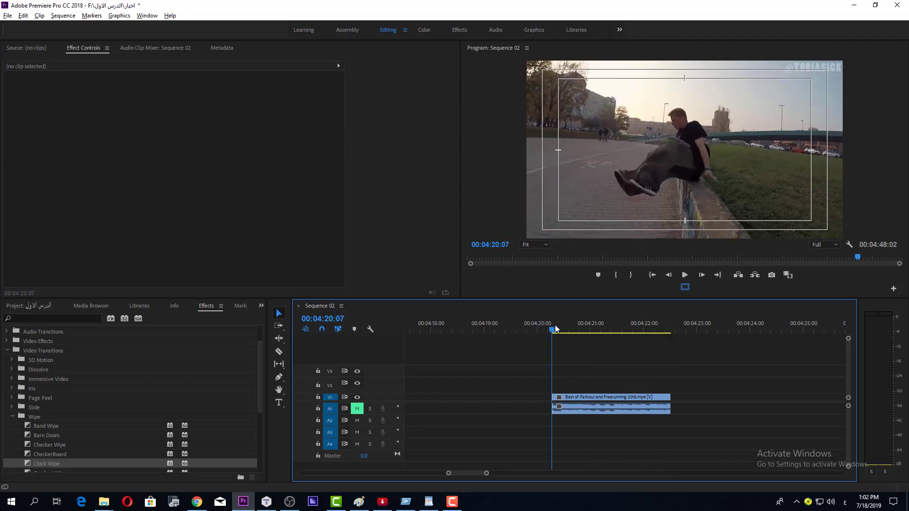
pyautogui.press('space')
pyautogui.press('space')
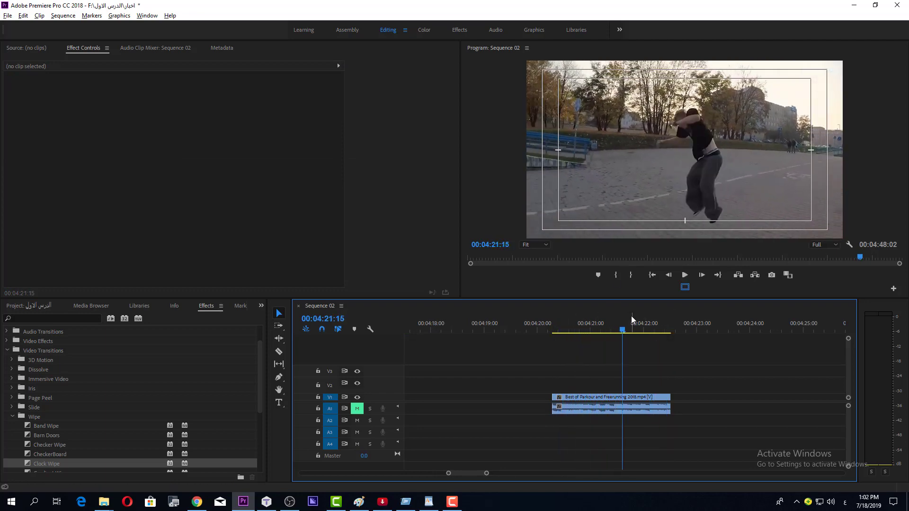
pyautogui.press('space')
pyautogui.click(616, 327)
pyautogui.moveTo(616, 328)
pyautogui.mouseDown()
pyautogui.moveTo(582, 335)
pyautogui.moveTo(614, 349)
pyautogui.mouseUp()
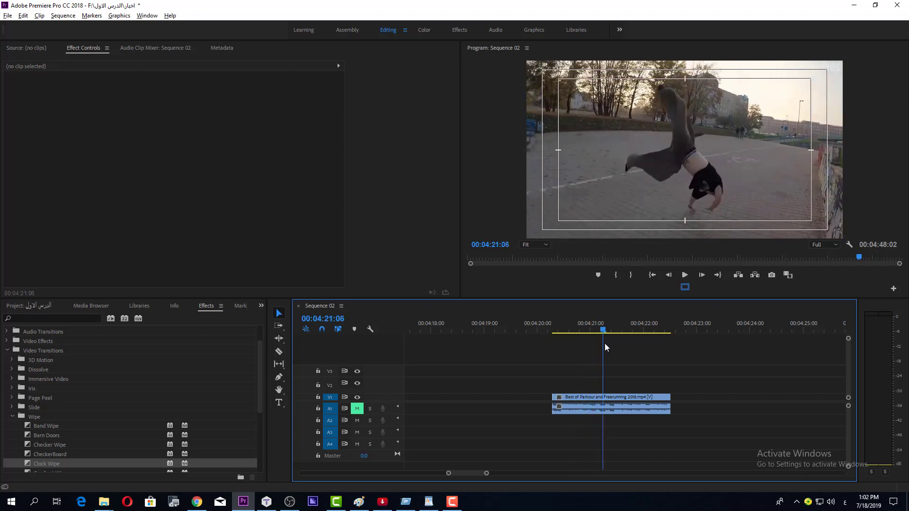
pyautogui.click(618, 397)
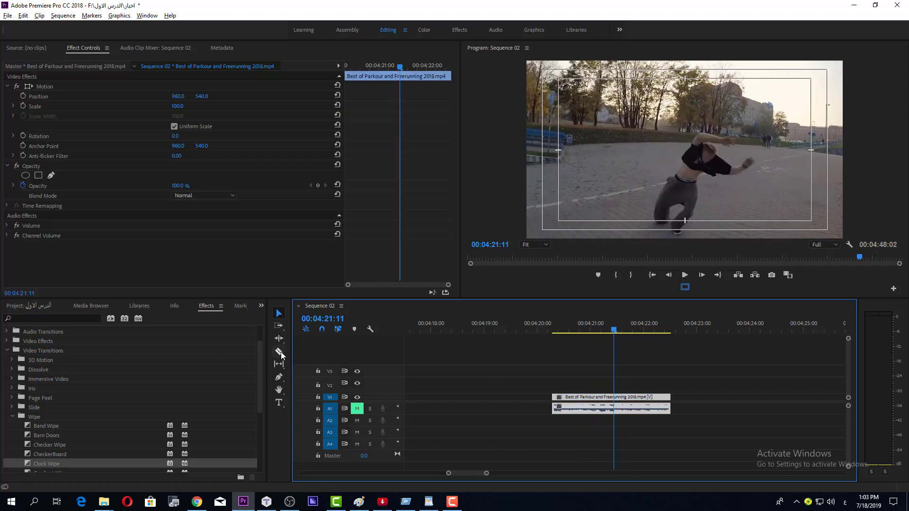
# Step: Razor-cut the clip at 04:21:11 and lengthen the last piece
pyautogui.click(279, 352)
pyautogui.click(621, 397)
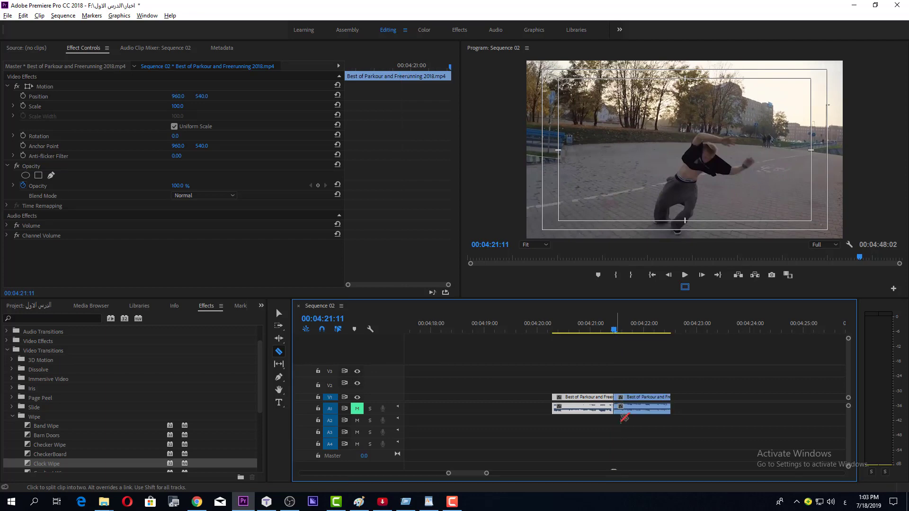
pyautogui.press('space')
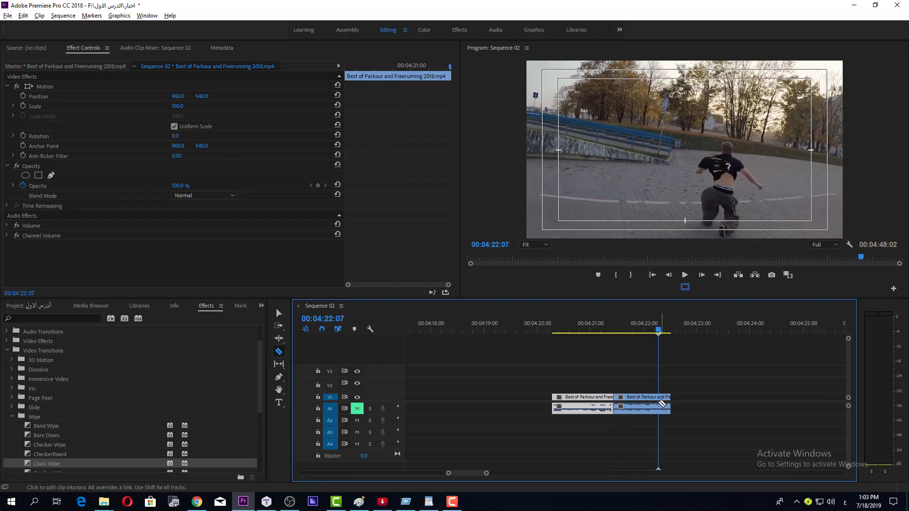
pyautogui.press('v')
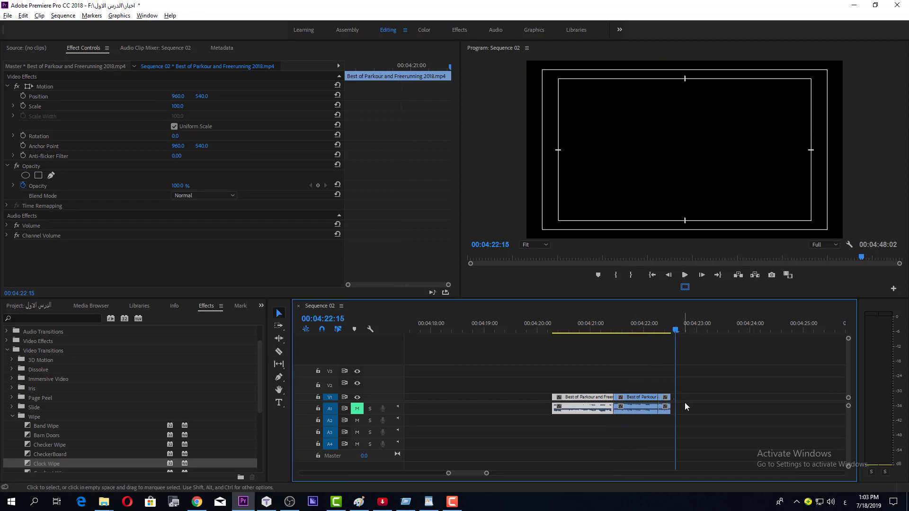
pyautogui.moveTo(698, 393); pyautogui.dragTo(737, 397)
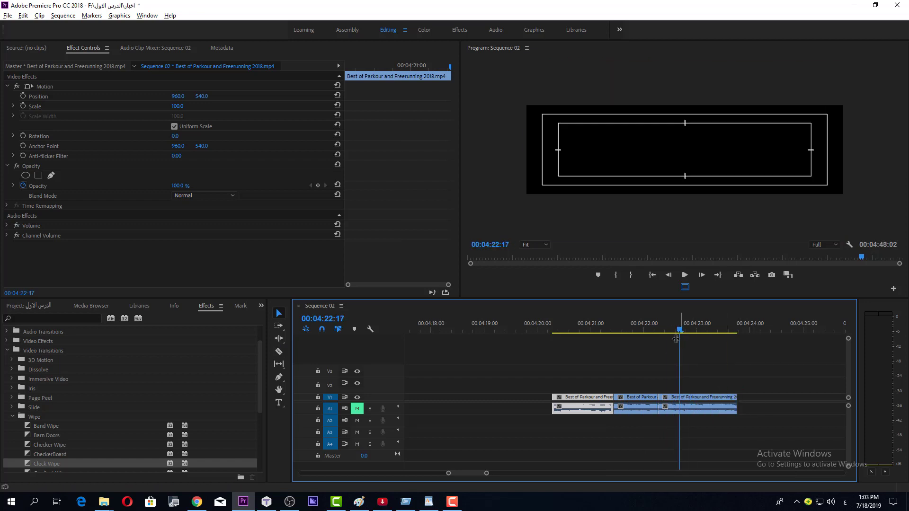
pyautogui.press('space')
# Step: Split the last piece at 04:23:01, delete the leftover, and review the three pieces
pyautogui.moveTo(673, 331); pyautogui.dragTo(700, 337)
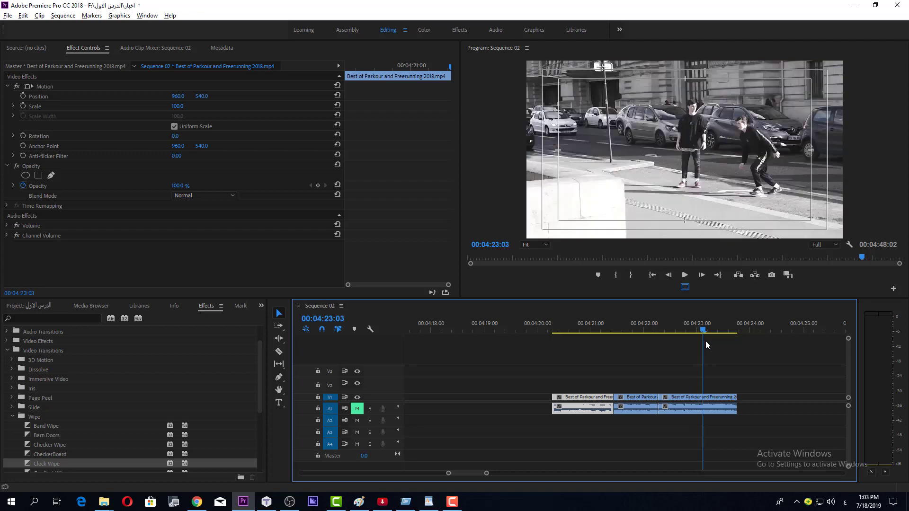
pyautogui.moveTo(699, 337); pyautogui.dragTo(700, 346)
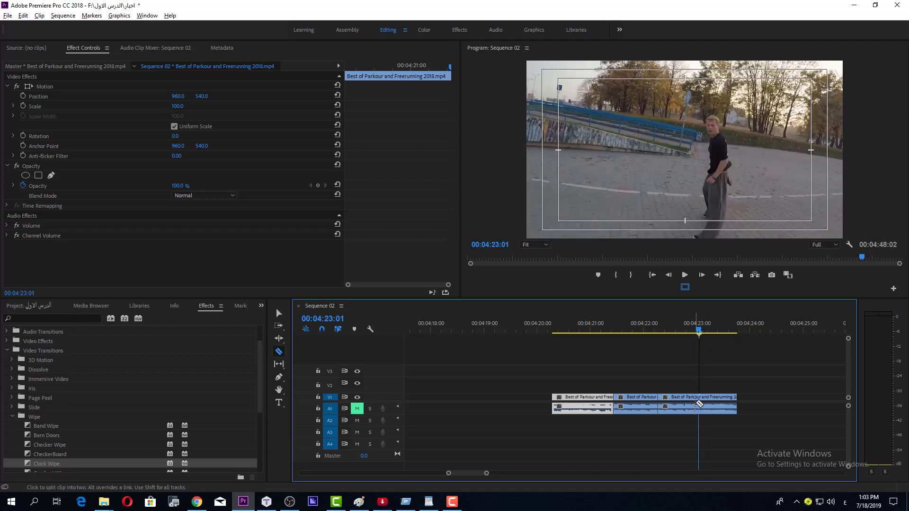
pyautogui.click(699, 404)
pyautogui.press('v')
pyautogui.click(713, 400)
pyautogui.press('Delete')
pyautogui.click(568, 333)
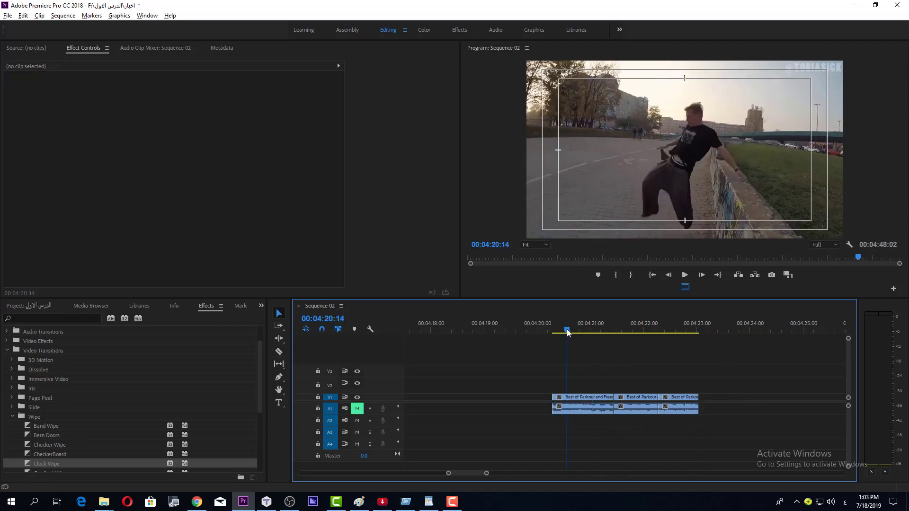
pyautogui.press('space')
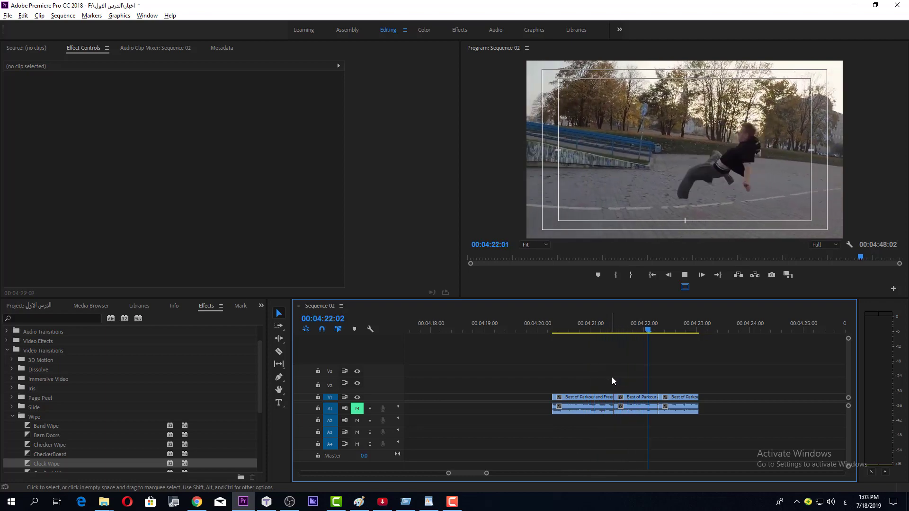
pyautogui.moveTo(629, 331); pyautogui.dragTo(637, 332)
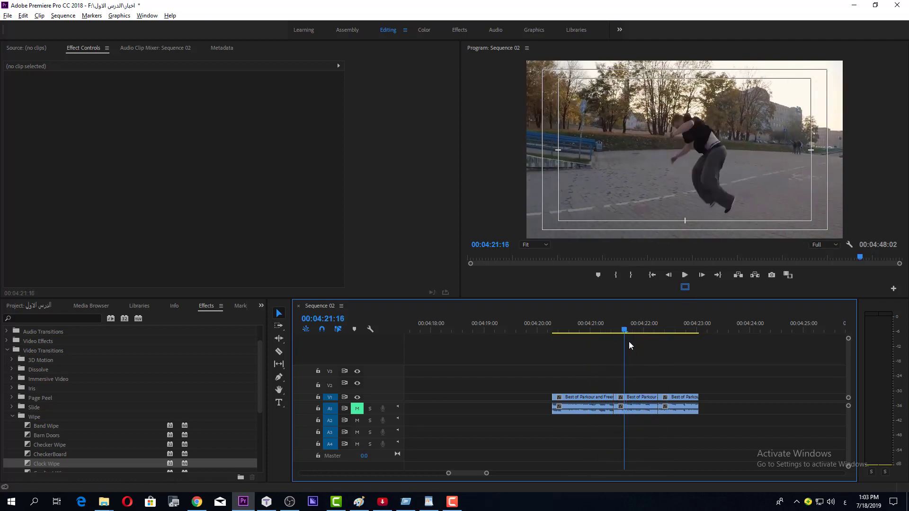
# Step: Move the third piece right to leave a gap; try 50% speed on the middle piece, then undo
pyautogui.moveTo(674, 398); pyautogui.dragTo(794, 399)
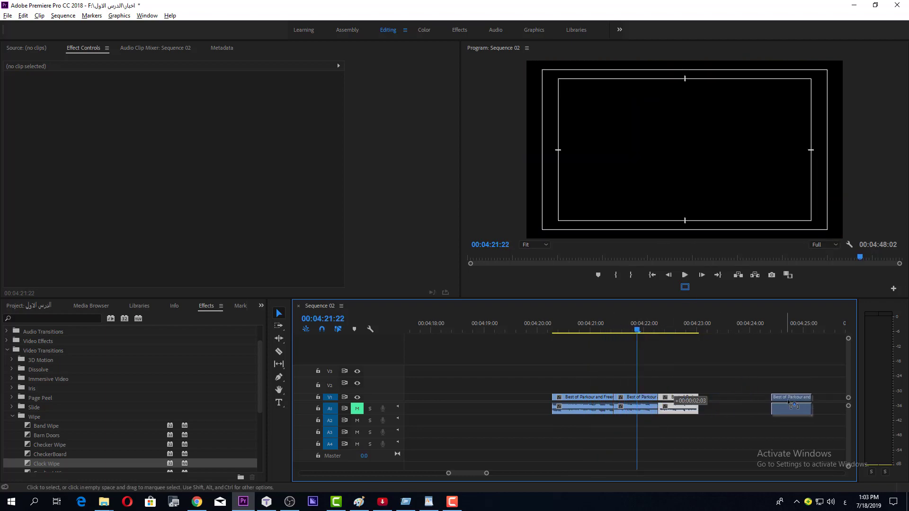
pyautogui.rightClick(641, 402)
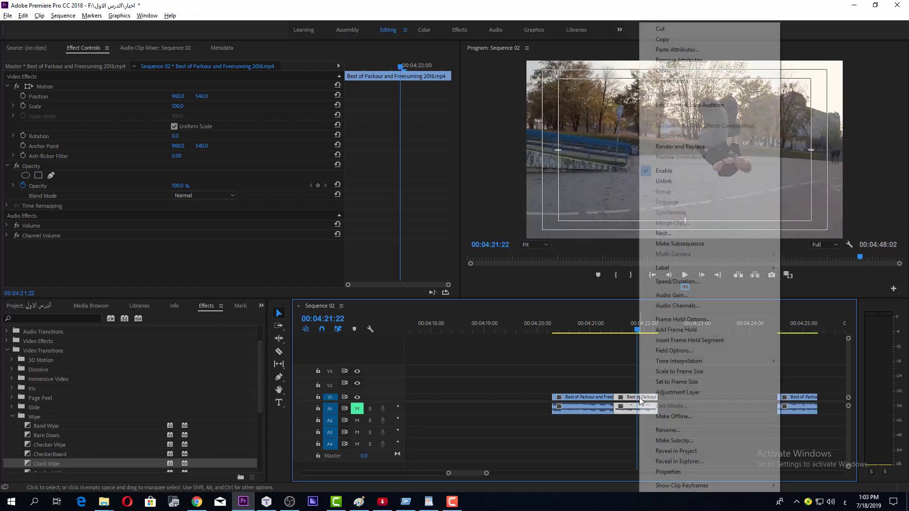
pyautogui.click(678, 282)
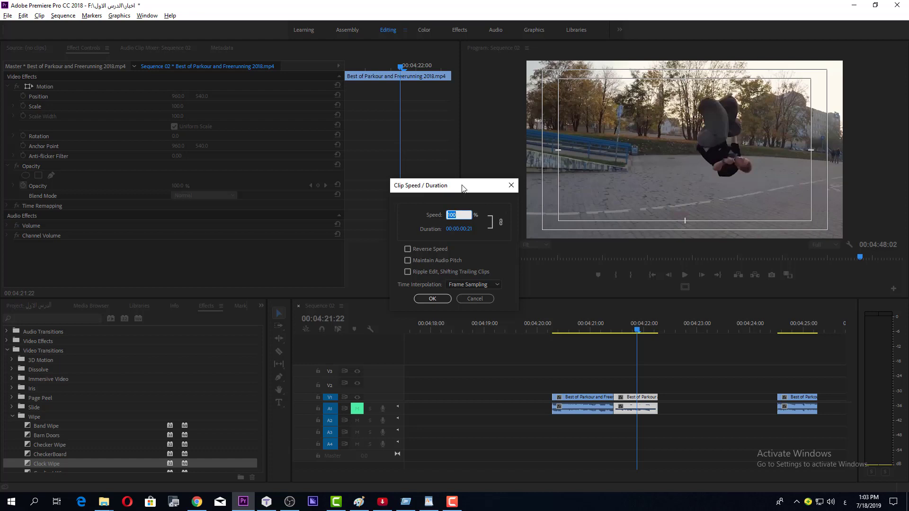
pyautogui.moveTo(463, 188); pyautogui.dragTo(396, 196)
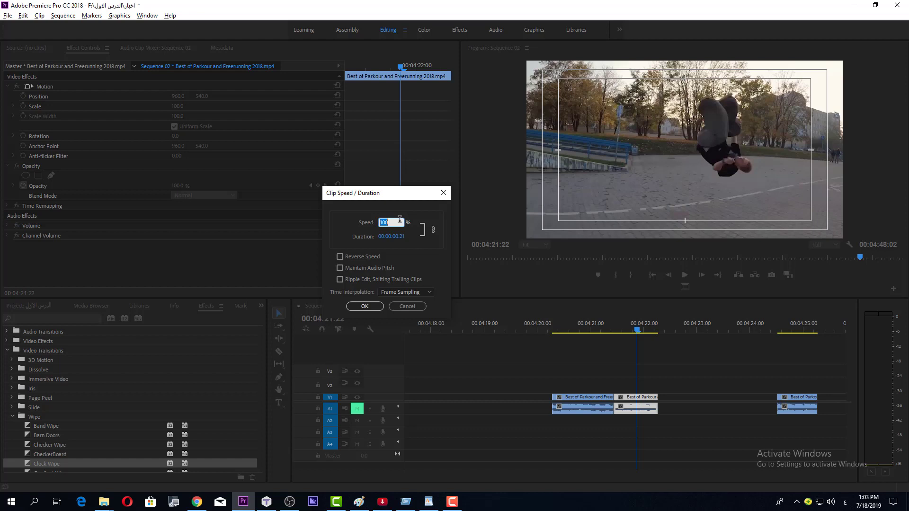
pyautogui.write('50')
pyautogui.press('Return')
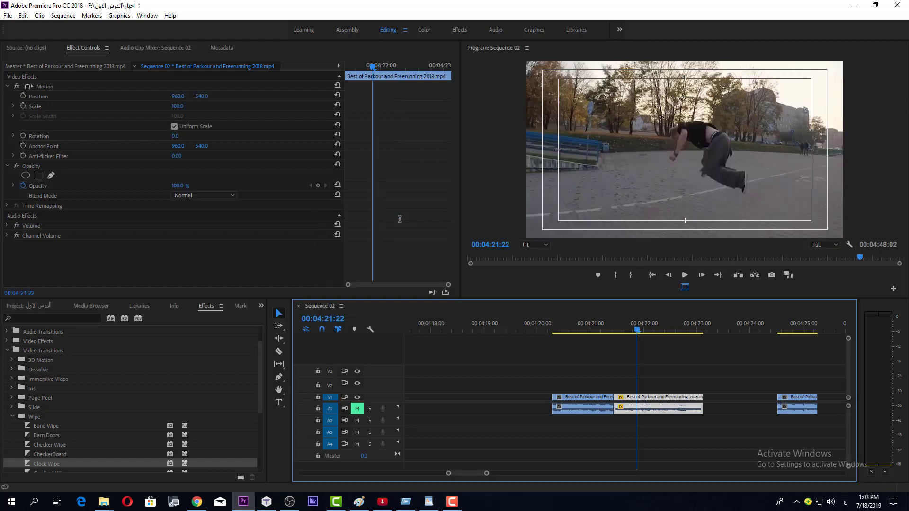
pyautogui.hotkey('ctrl', 'z')
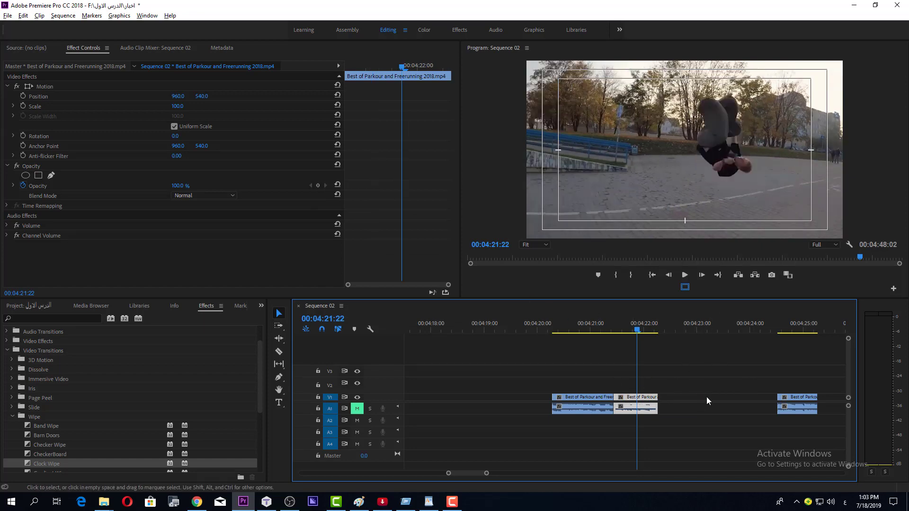
# Step: Set the middle piece's speed to 50% and play back the slowed section
pyautogui.rightClick(645, 400)
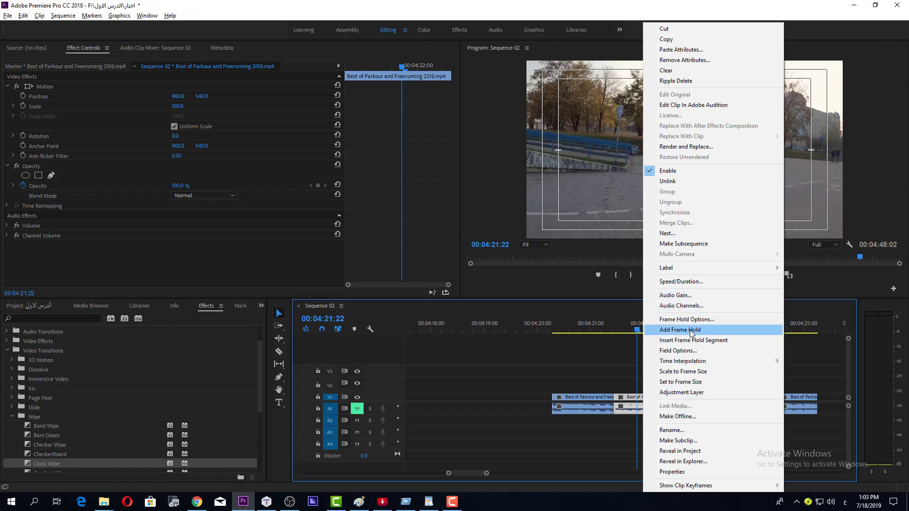
pyautogui.click(686, 281)
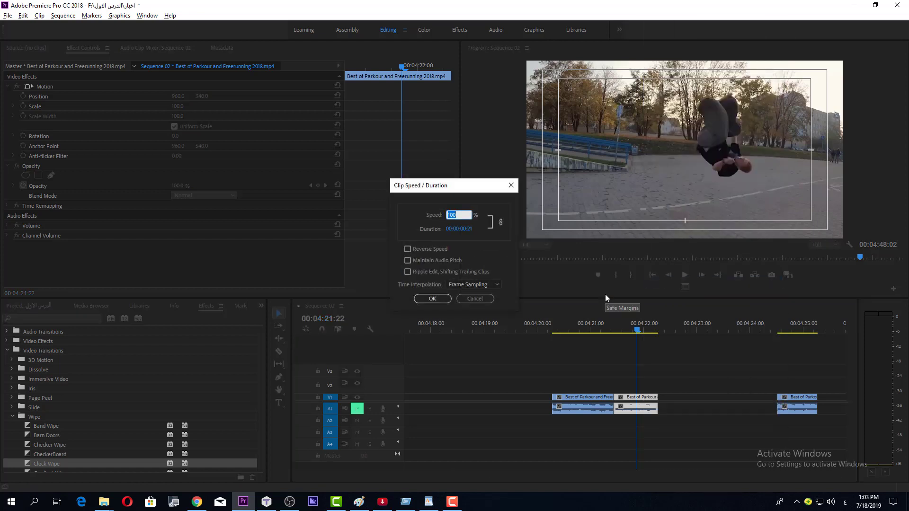
pyautogui.write('50')
pyautogui.press('Return')
pyautogui.click(587, 326)
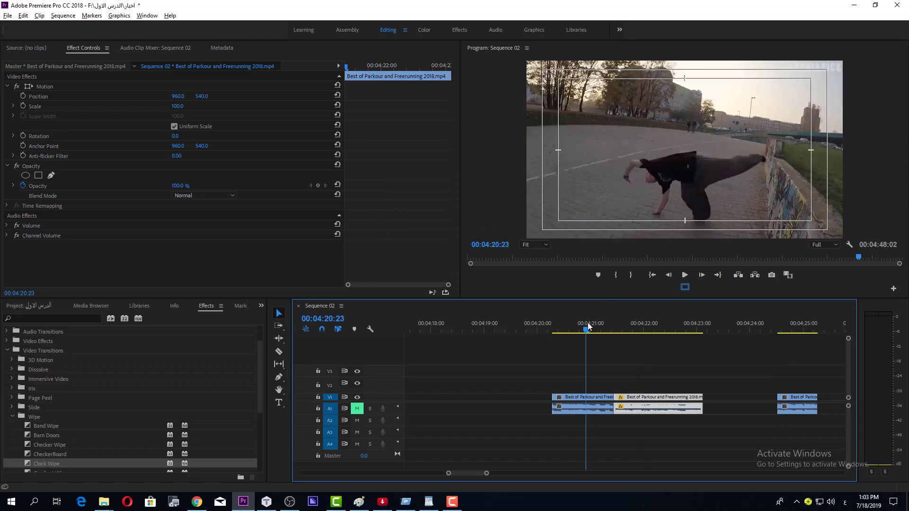
pyautogui.click(645, 355)
pyautogui.press('space')
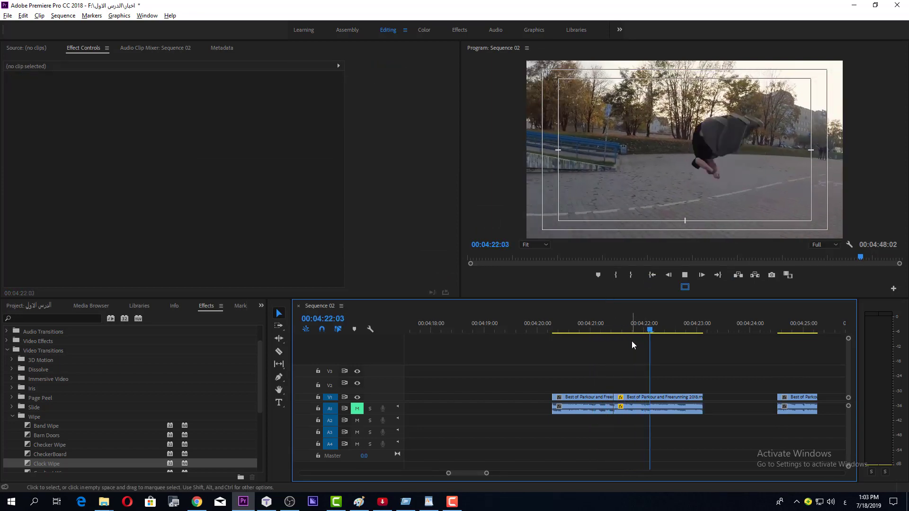
pyautogui.click(665, 323)
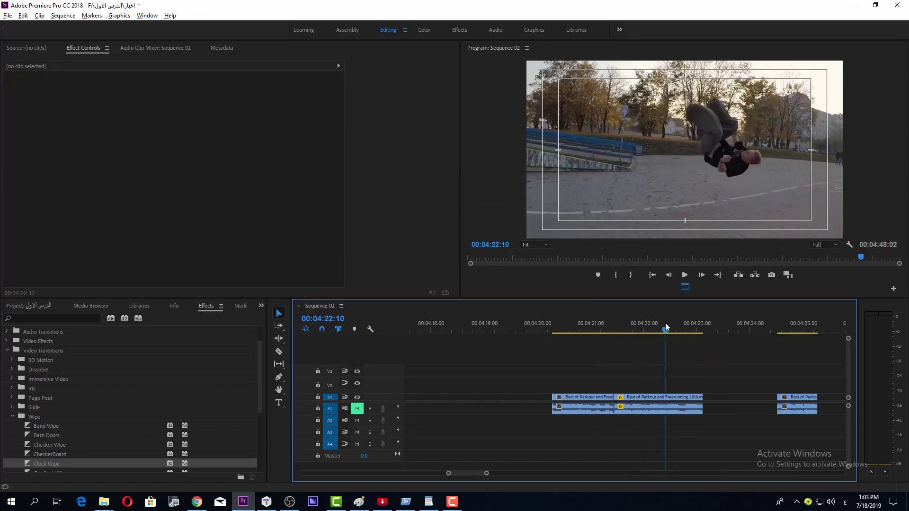
# Step: Change the middle piece's speed to 20% in Speed/Duration
pyautogui.click(661, 403)
pyautogui.rightClick(661, 403)
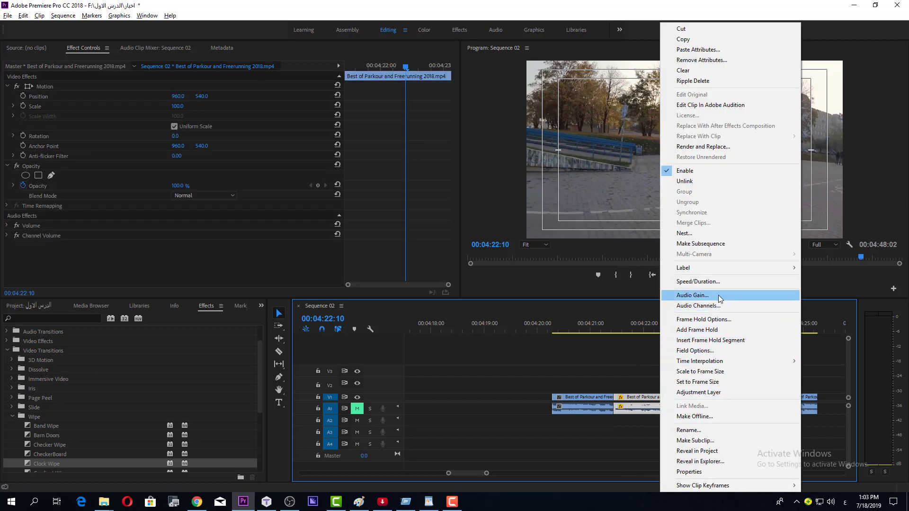
pyautogui.click(696, 282)
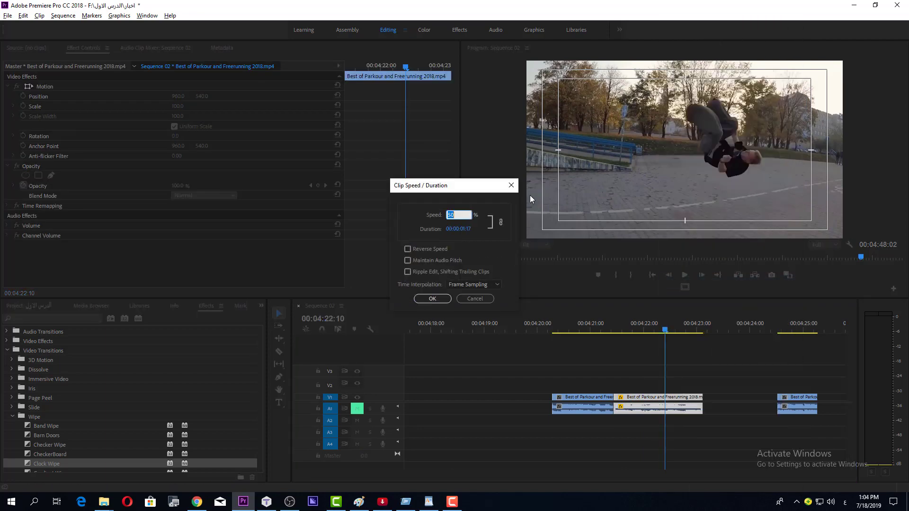
pyautogui.write('20')
pyautogui.press('Return')
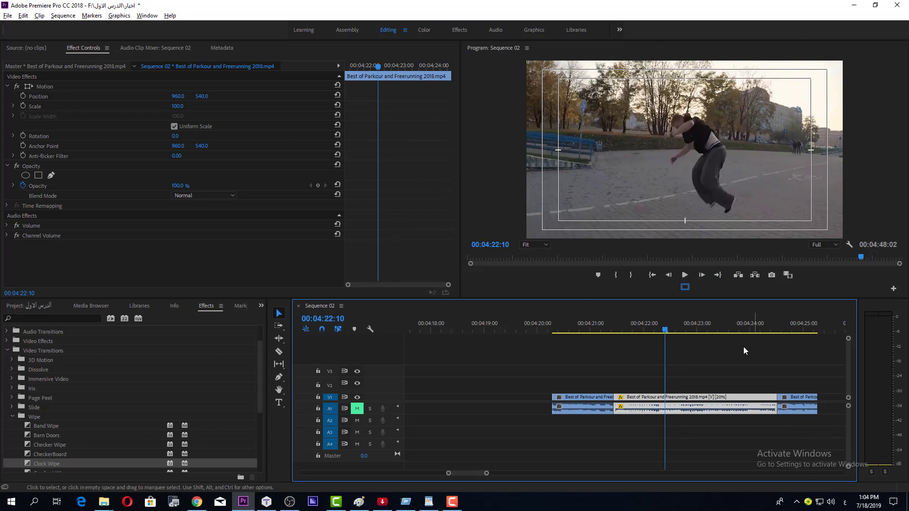
pyautogui.press('Up')
pyautogui.click(623, 360)
# Step: Play back the 20% slow-motion section and the last piece from 00:04:24:10
pyautogui.press('space')
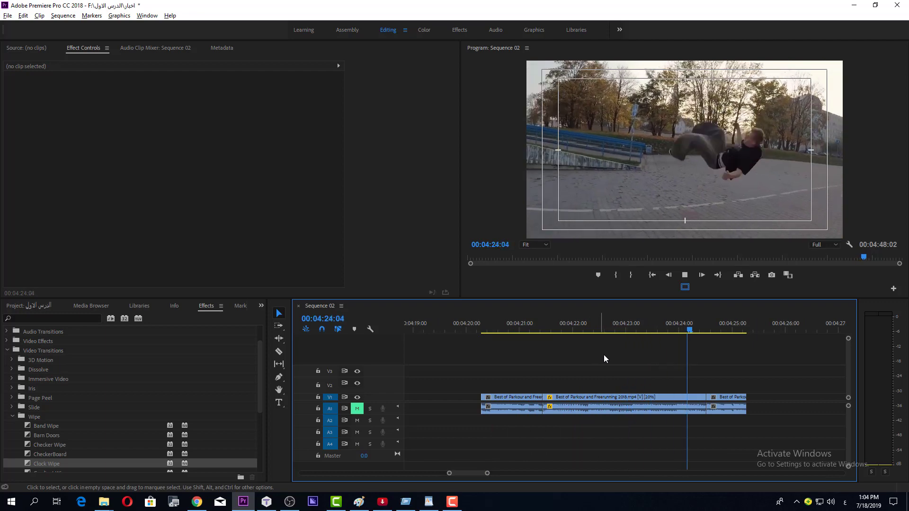
pyautogui.press('space')
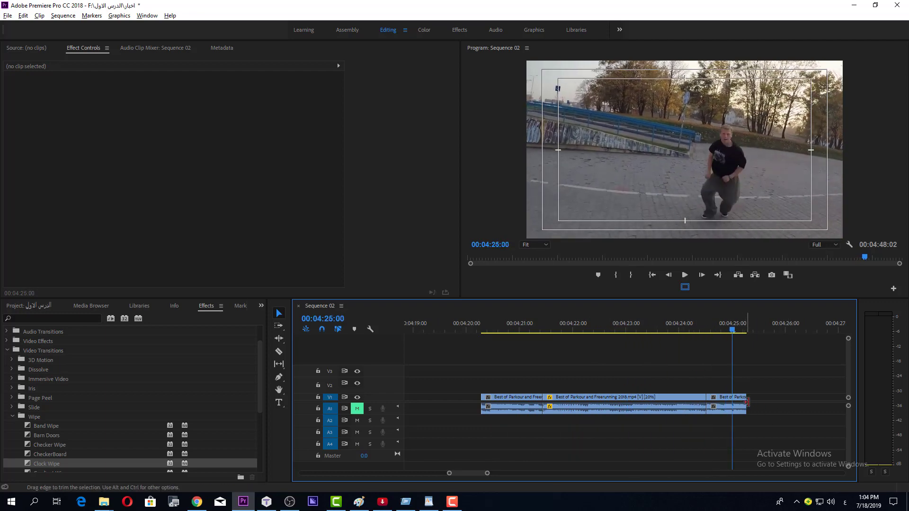
pyautogui.click(744, 401)
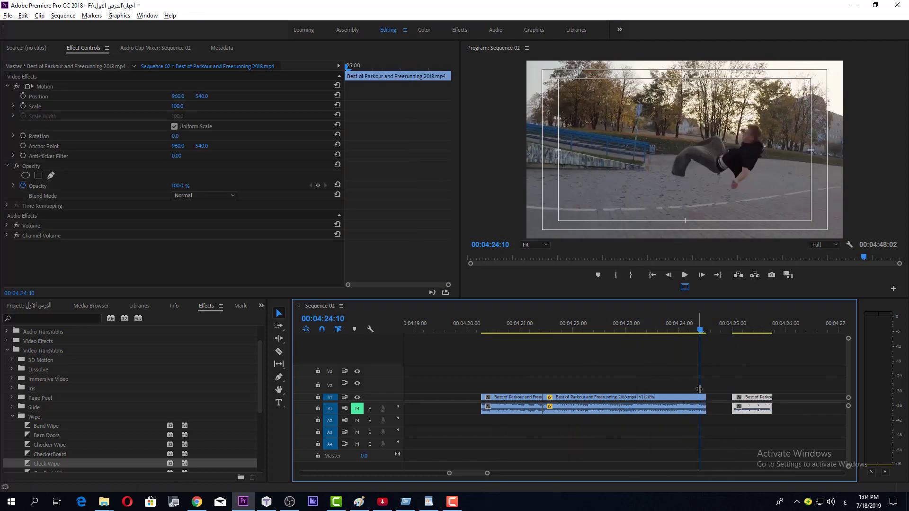
pyautogui.click(730, 362)
pyautogui.press('space')
pyautogui.click(690, 324)
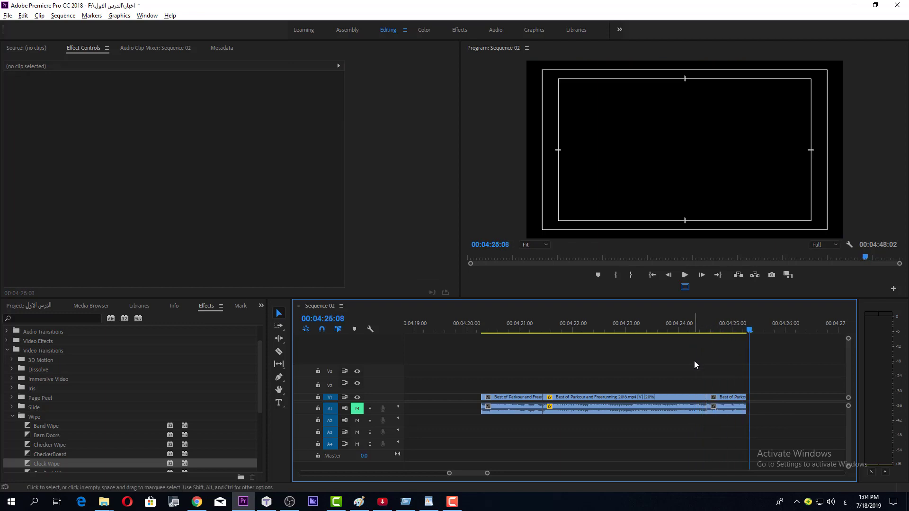
pyautogui.hotkey('ctrl', 'z')
# Step: Rate-stretch the middle piece to 27.27% so it meets the last piece, and review it
pyautogui.click(605, 399)
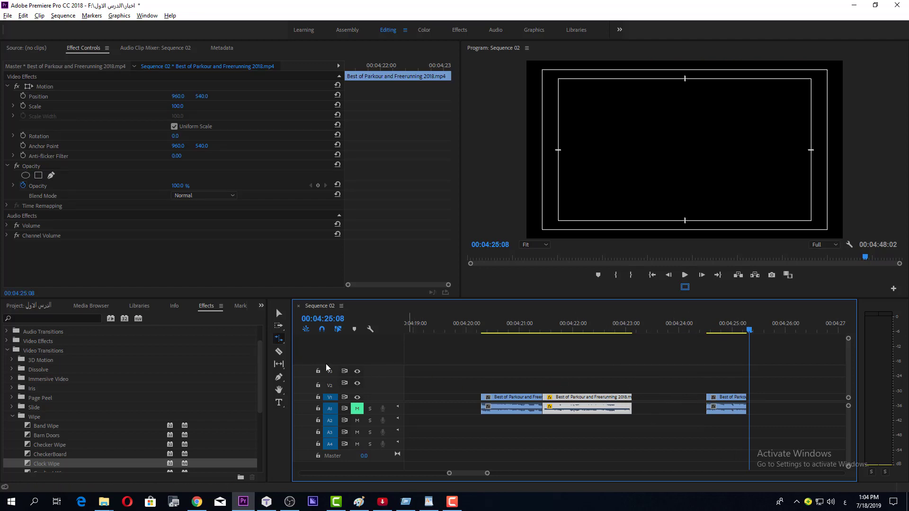
pyautogui.click(279, 339)
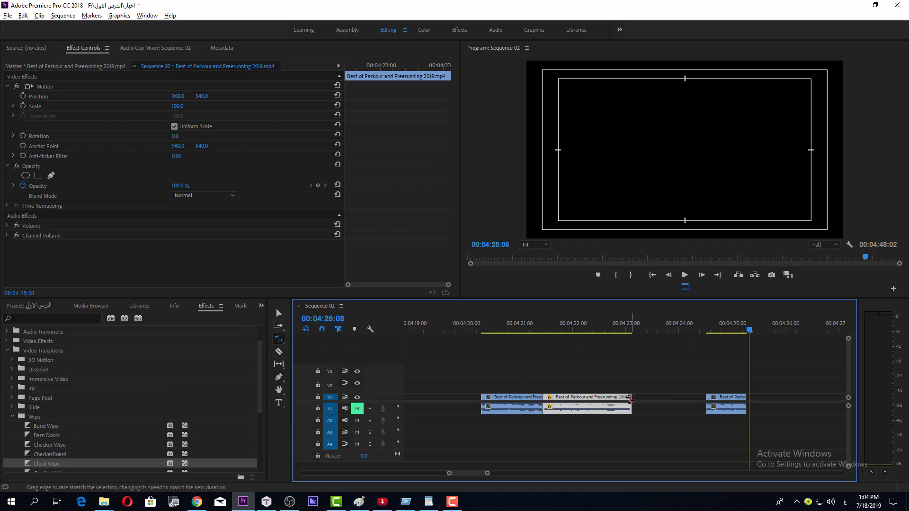
pyautogui.moveTo(629, 398); pyautogui.dragTo(706, 398)
pyautogui.moveTo(701, 331); pyautogui.dragTo(622, 344)
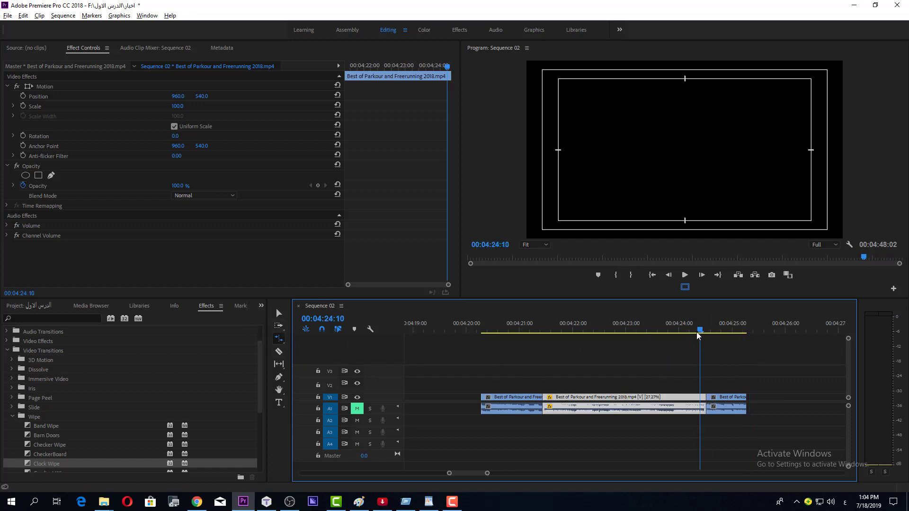
pyautogui.click(682, 359)
pyautogui.press('space')
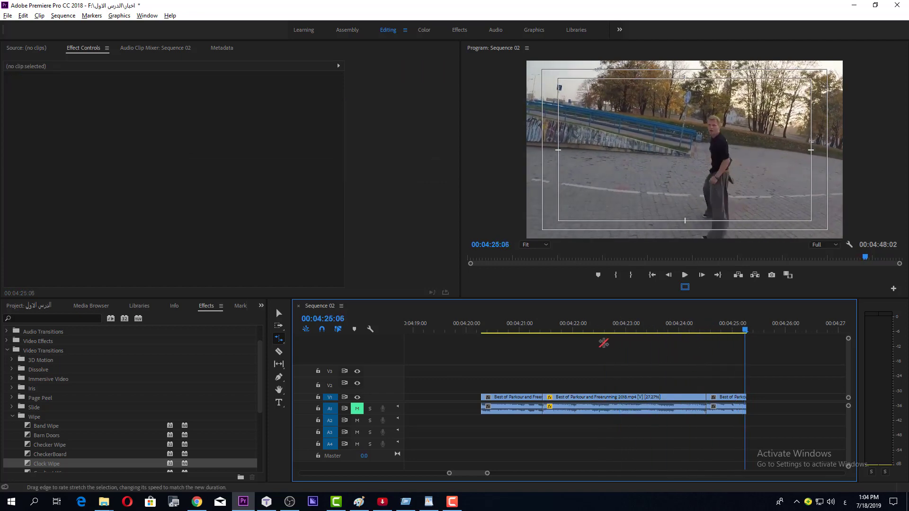
pyautogui.click(509, 328)
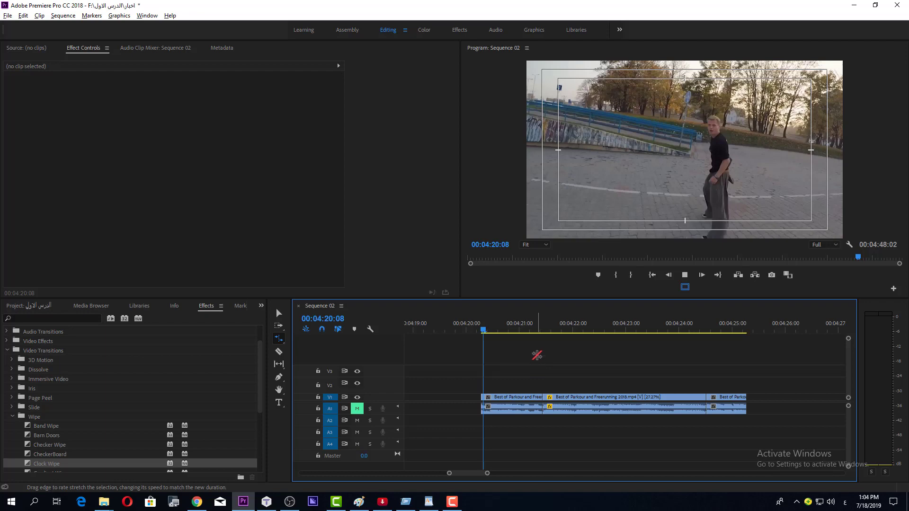
pyautogui.press('space')
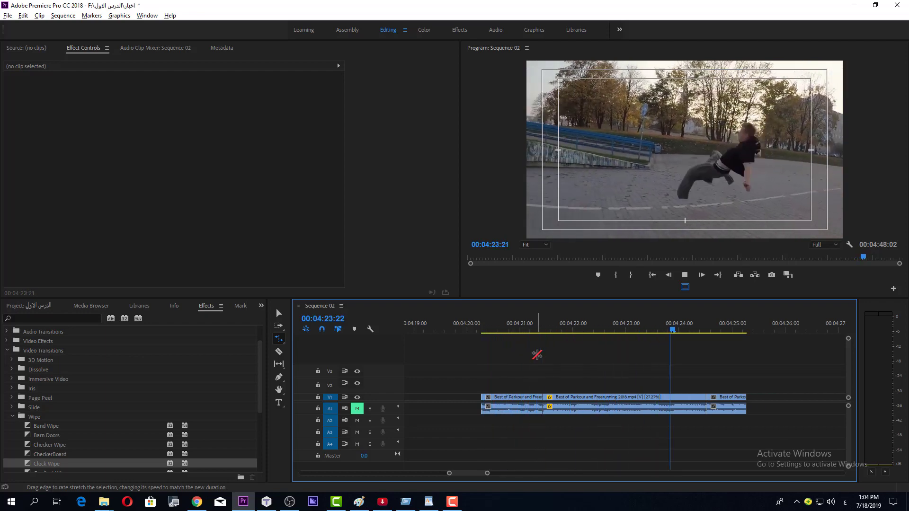
pyautogui.press('space')
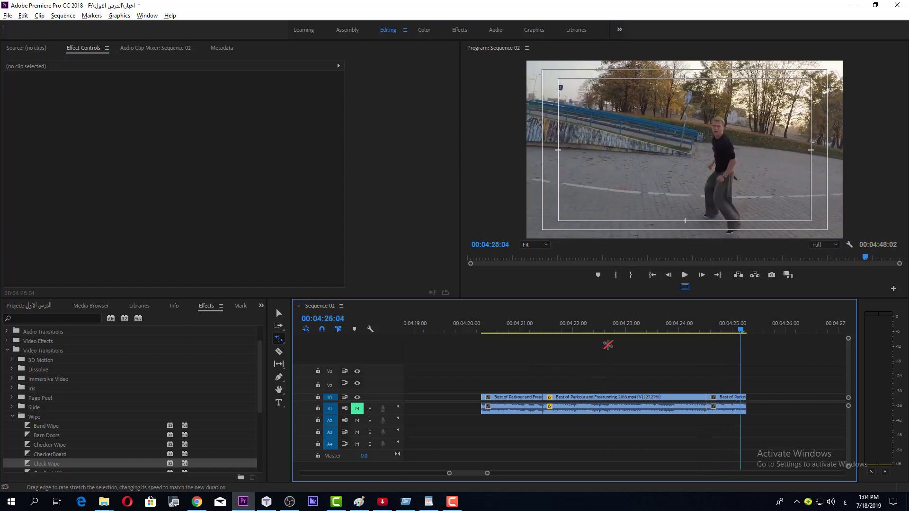
pyautogui.press('v')
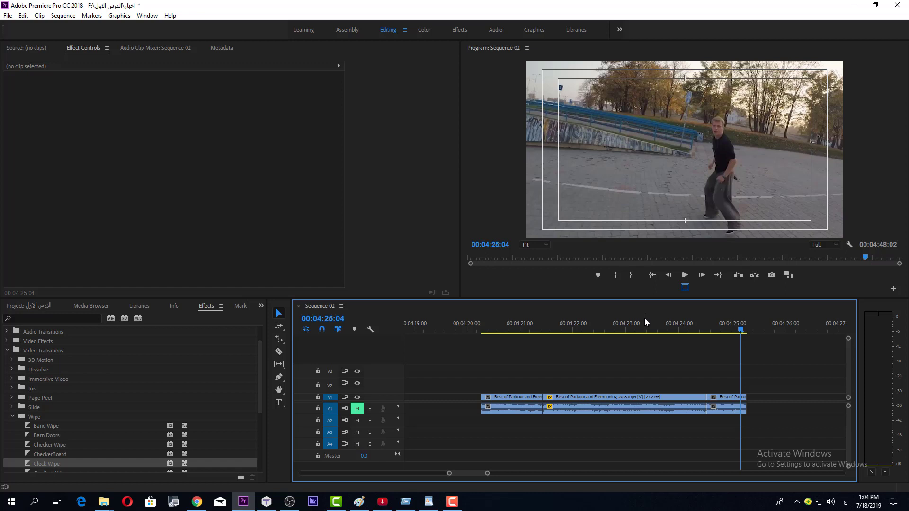
# Step: Play back the pieces from 00:04:20:10 and select the middle piece
pyautogui.moveTo(581, 336); pyautogui.dragTo(639, 348)
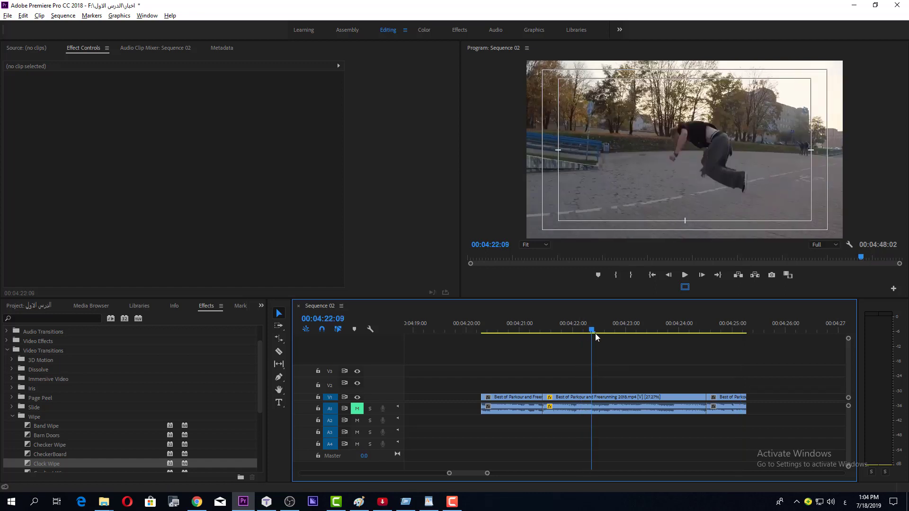
pyautogui.press('space')
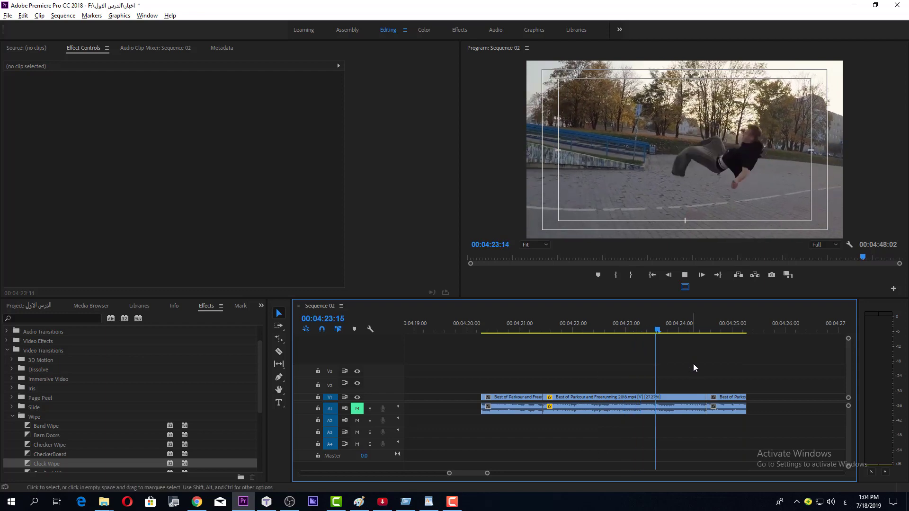
pyautogui.press('space')
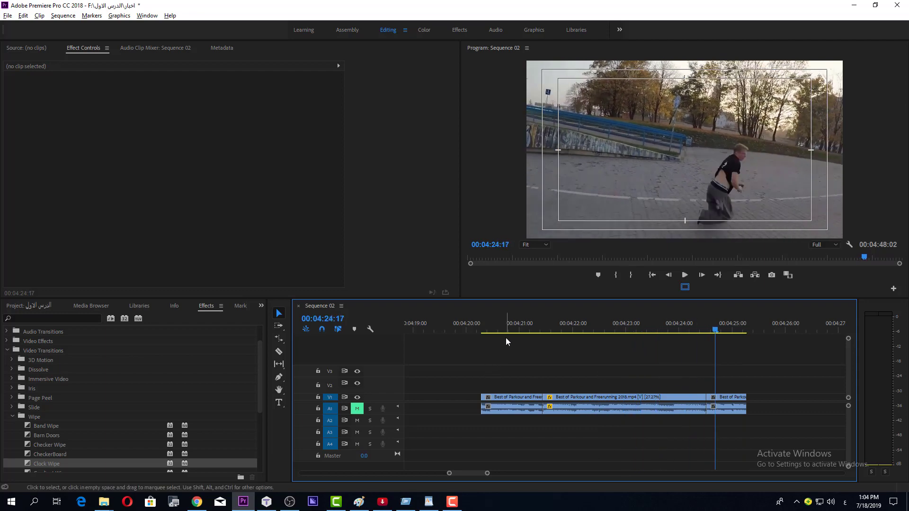
pyautogui.click(488, 327)
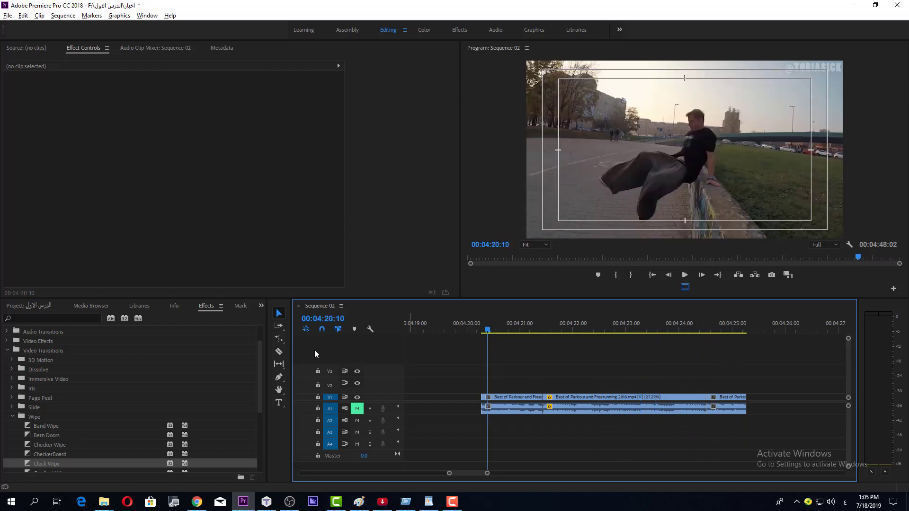
pyautogui.press('space')
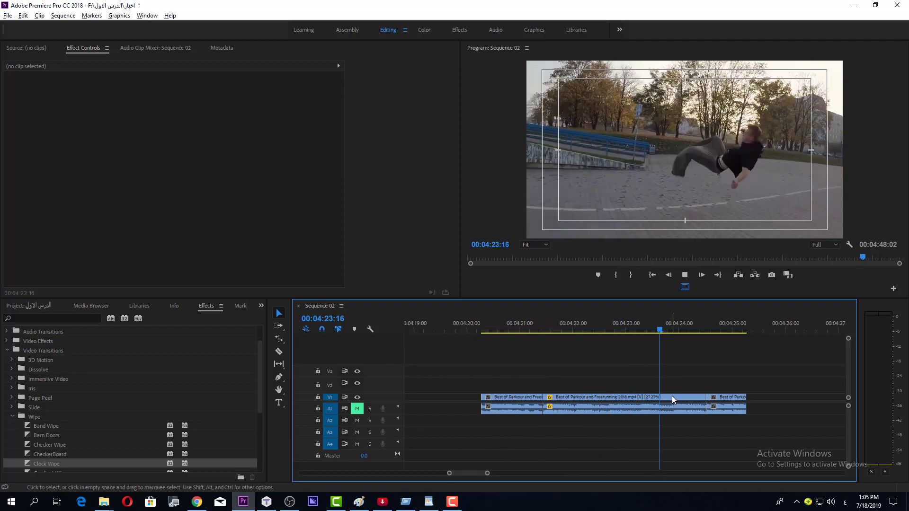
pyautogui.click(673, 398)
# Step: Rate-stretch the middle piece shorter to 35.59% and delete the gap after it
pyautogui.press('r')
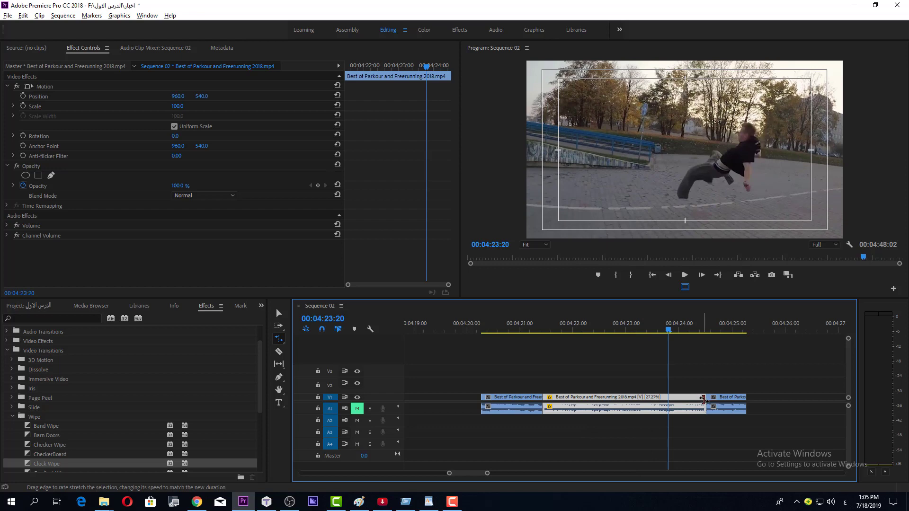
pyautogui.moveTo(703, 398); pyautogui.dragTo(668, 398)
pyautogui.press('v')
pyautogui.click(678, 399)
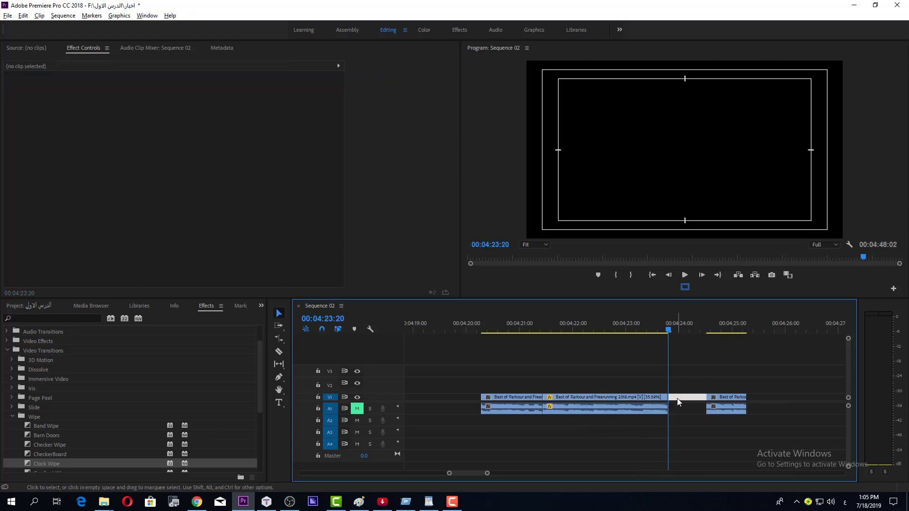
pyautogui.press('Delete')
pyautogui.click(545, 331)
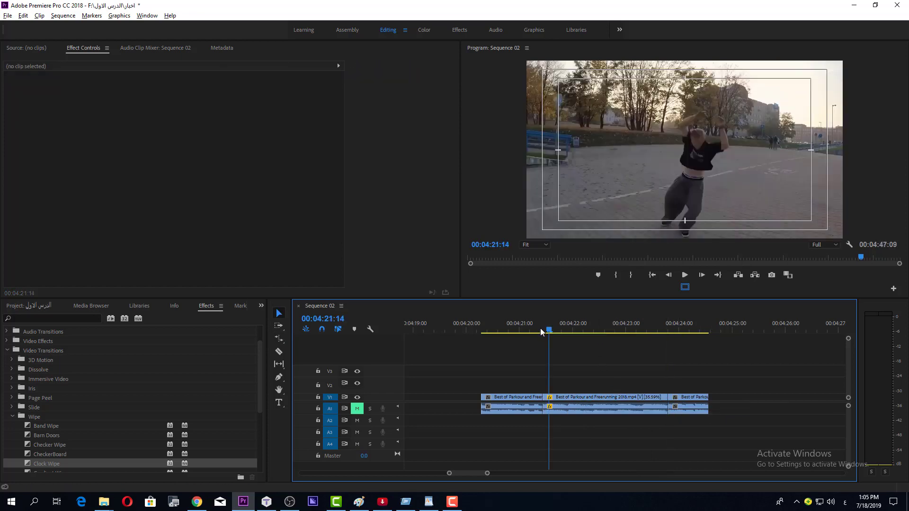
pyautogui.press('space')
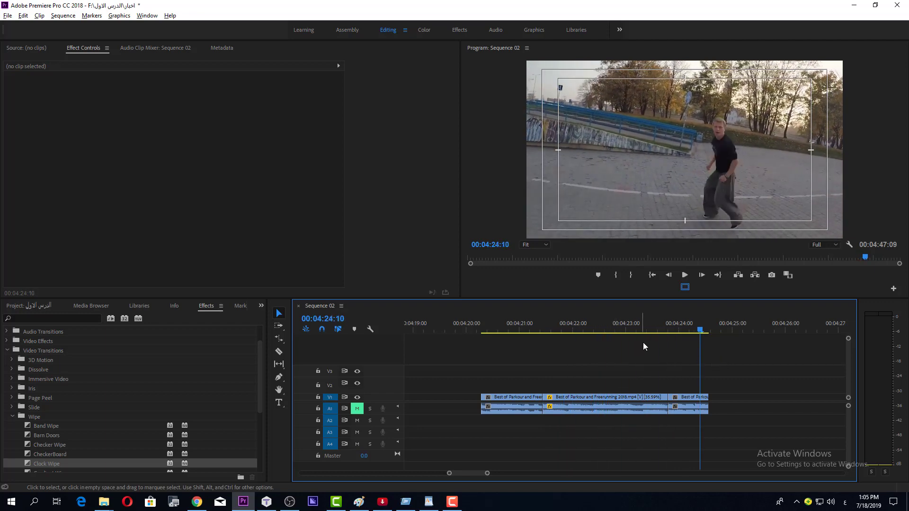
# Step: Shorten the middle clip further with Rate Stretch, delete the new gap, and preview
pyautogui.click(649, 401)
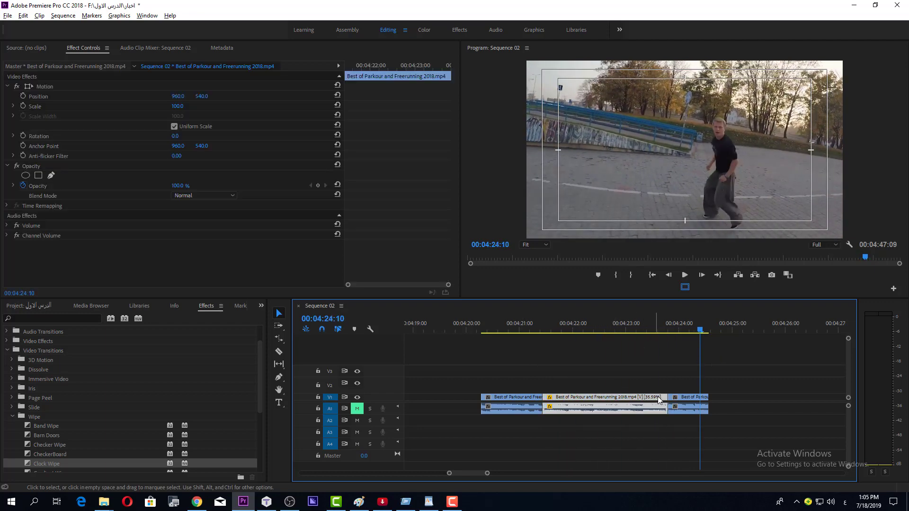
pyautogui.press('r')
pyautogui.moveTo(668, 401); pyautogui.dragTo(576, 401)
pyautogui.press('v')
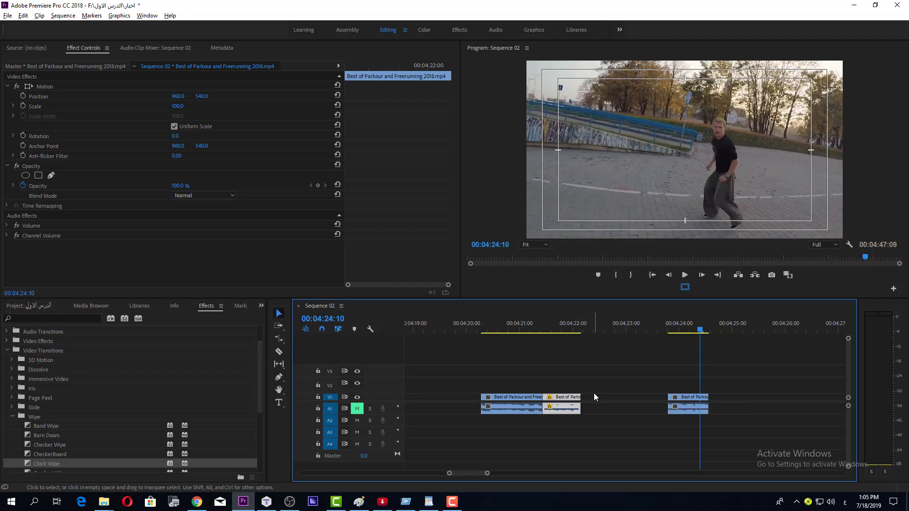
pyautogui.click(594, 395)
pyautogui.press('Delete')
pyautogui.click(501, 331)
pyautogui.press('space')
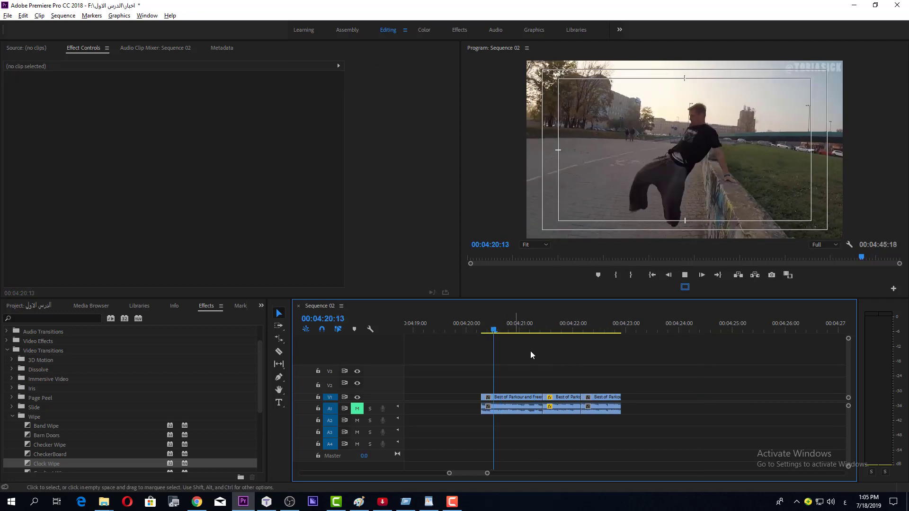
pyautogui.press('space')
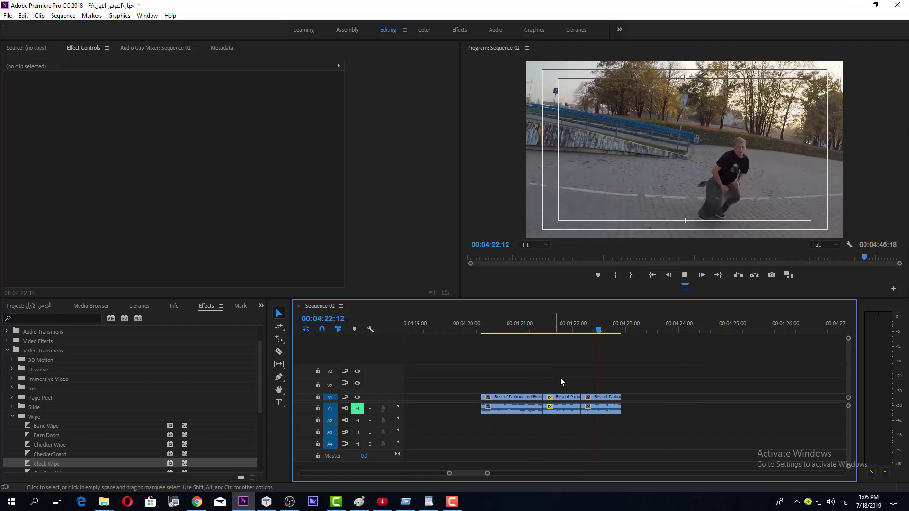
# Step: Rate-stretch the first parkour clip earlier, slowing it to 47.54%
pyautogui.press('r')
pyautogui.click(480, 397)
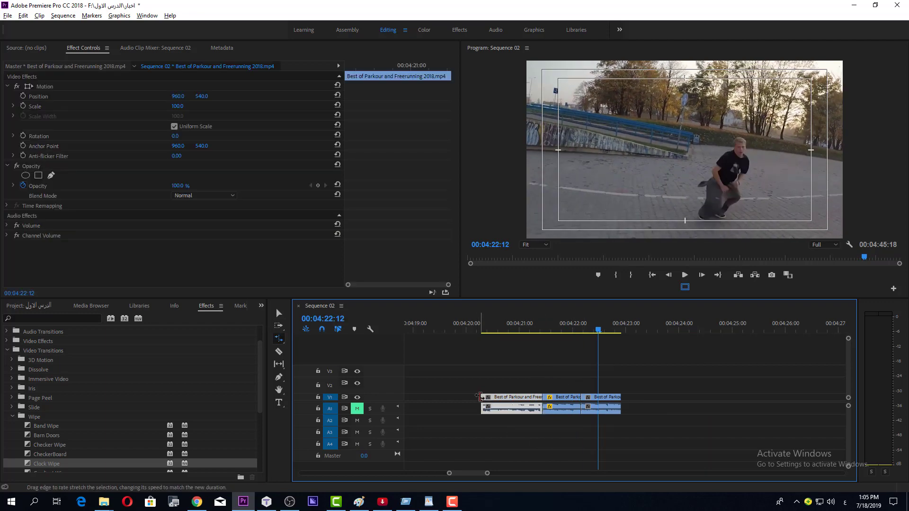
pyautogui.moveTo(482, 398); pyautogui.dragTo(414, 398)
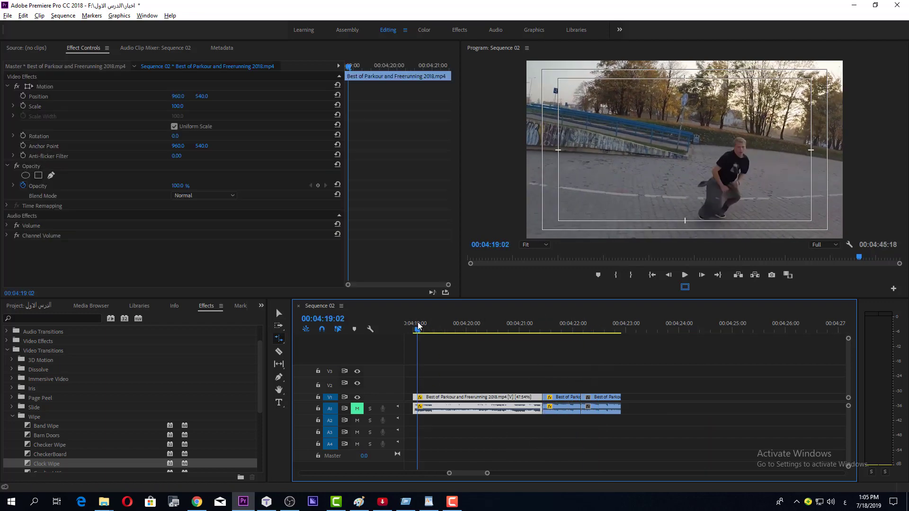
pyautogui.press('Up')
pyautogui.click(502, 354)
pyautogui.press('space')
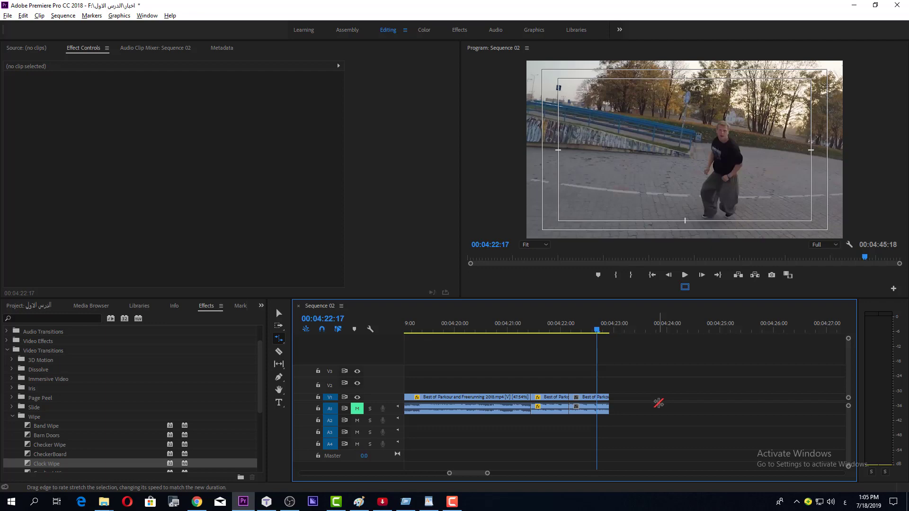
pyautogui.scroll(-2, 659, 403)
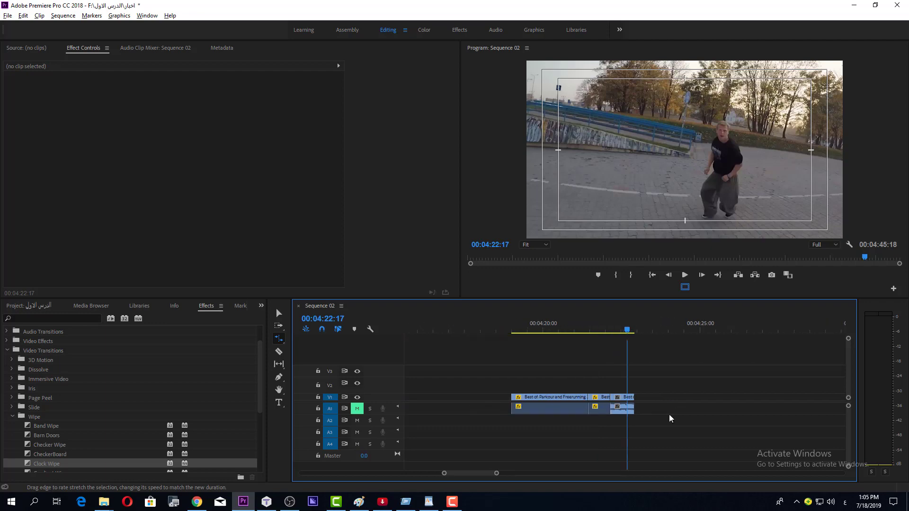
pyautogui.click(278, 340)
pyautogui.click(529, 398)
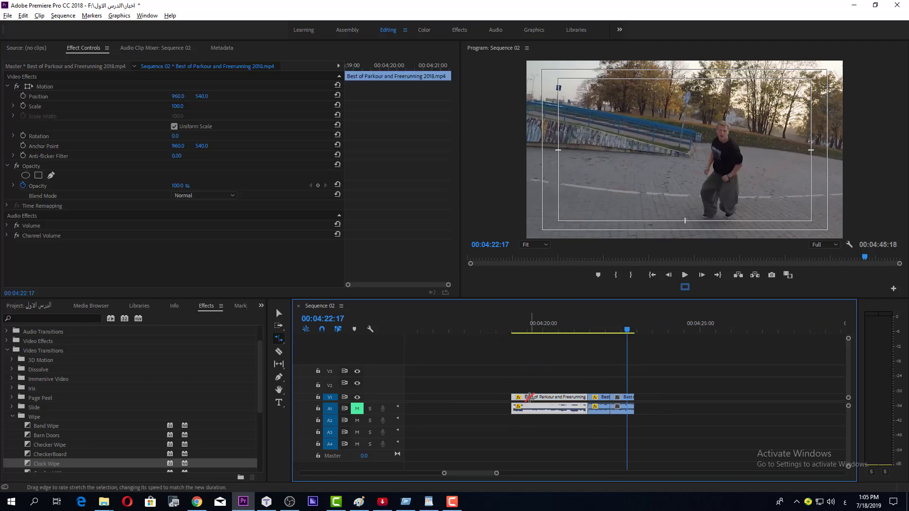
pyautogui.rightClick(529, 397)
pyautogui.click(570, 281)
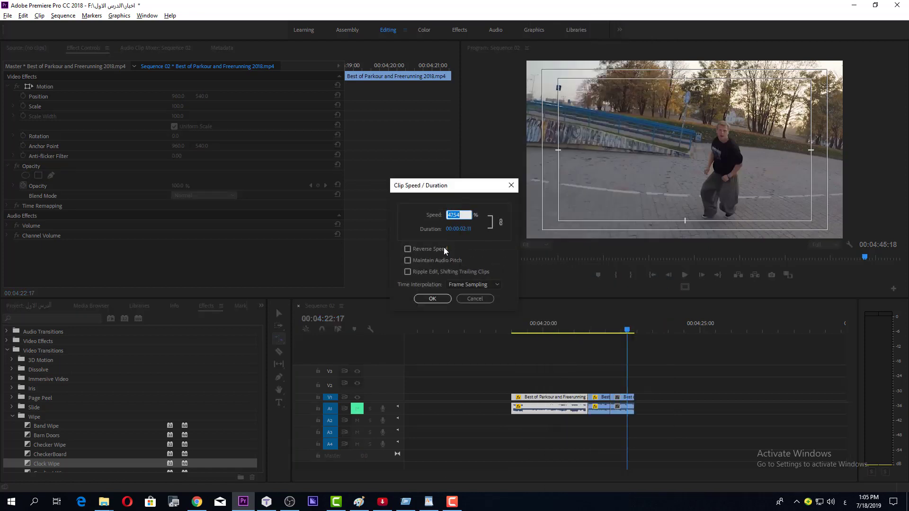
pyautogui.press('Escape')
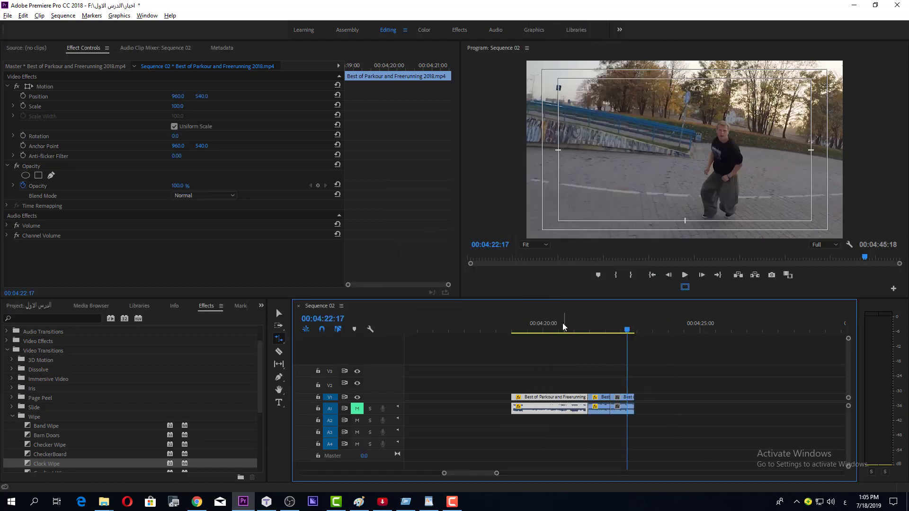
pyautogui.click(560, 324)
# Step: Zoom out, try moving a parkour clip and undo it, then play back the sequence
pyautogui.press('-')
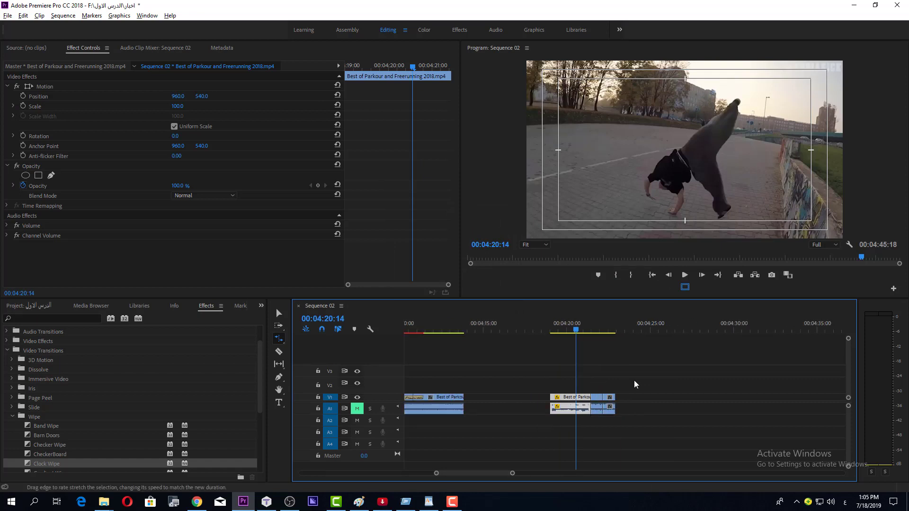
pyautogui.click(630, 379)
pyautogui.click(575, 399)
pyautogui.press('v')
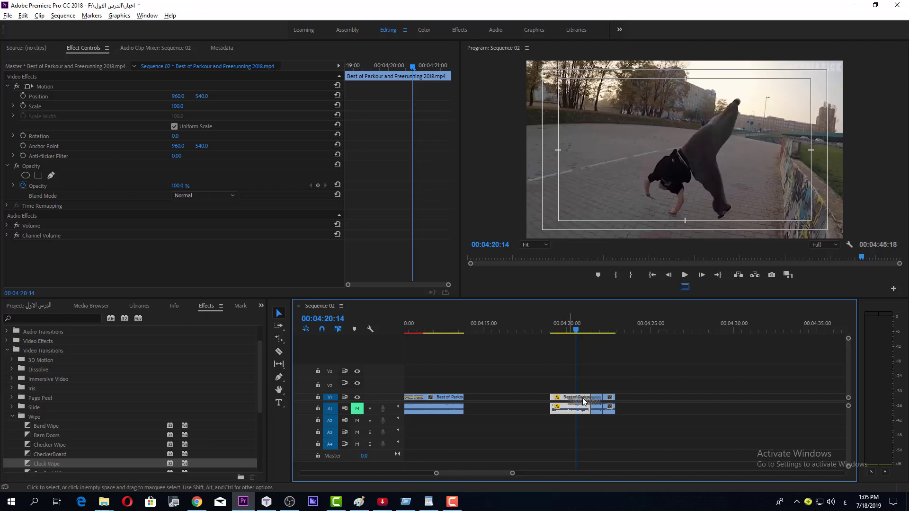
pyautogui.moveTo(566, 404); pyautogui.dragTo(661, 403)
pyautogui.hotkey('ctrl', 'z')
pyautogui.moveTo(575, 332); pyautogui.dragTo(549, 332)
pyautogui.press('space')
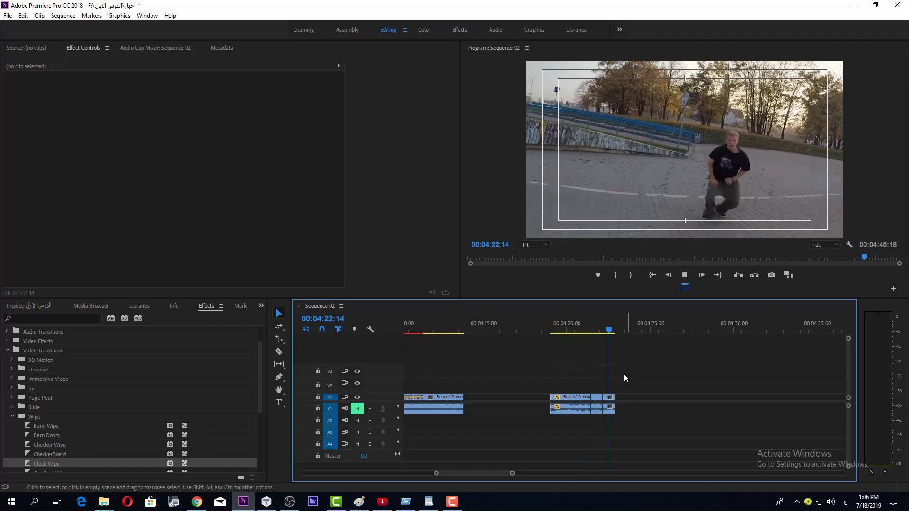
# Step: Extend the last parkour clip by +00:00:02:02 to a 4:13 duration and review it
pyautogui.click(611, 408)
pyautogui.click(597, 401)
pyautogui.click(569, 401)
pyautogui.moveTo(615, 398); pyautogui.dragTo(698, 397)
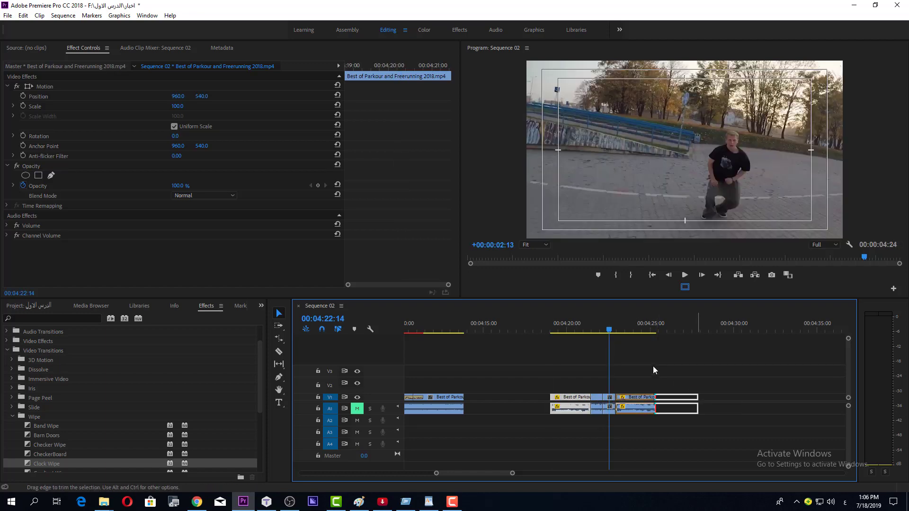
pyautogui.press('space')
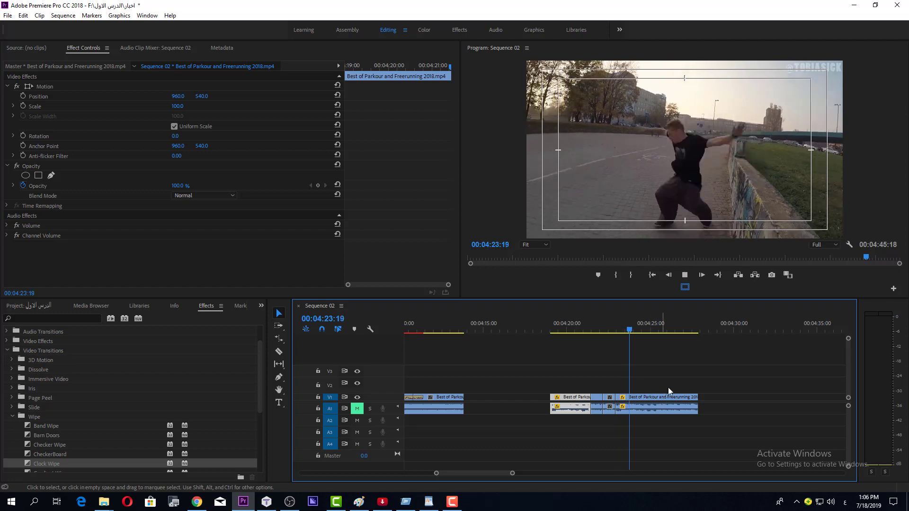
pyautogui.click(657, 346)
pyautogui.click(677, 332)
pyautogui.moveTo(680, 339); pyautogui.dragTo(670, 351)
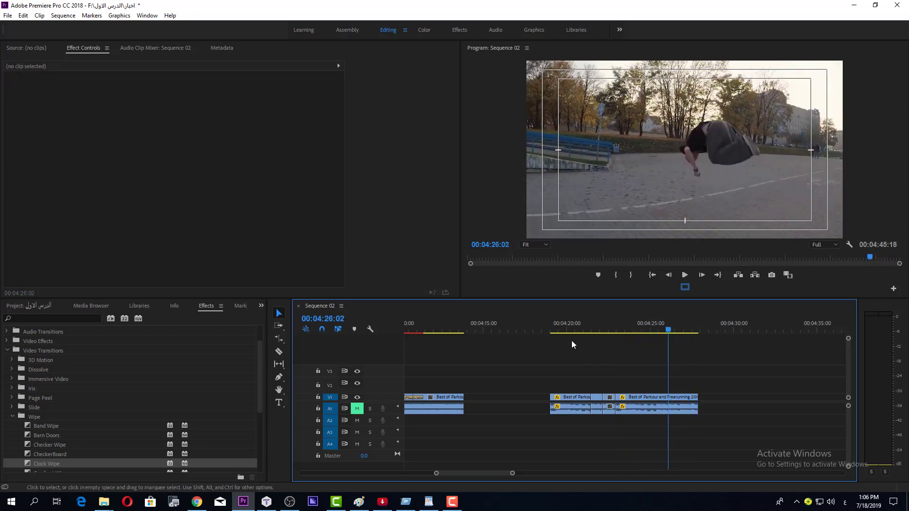
pyautogui.click(562, 326)
pyautogui.press('space')
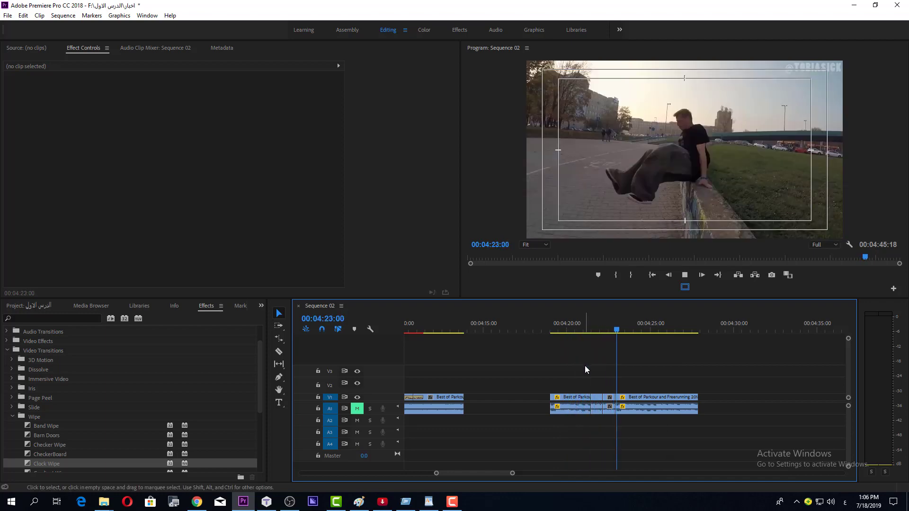
# Step: Enable Reverse Speed on the last parkour clip and play the sequence from about 00:04:19
pyautogui.press('space')
pyautogui.click(648, 401)
pyautogui.rightClick(649, 401)
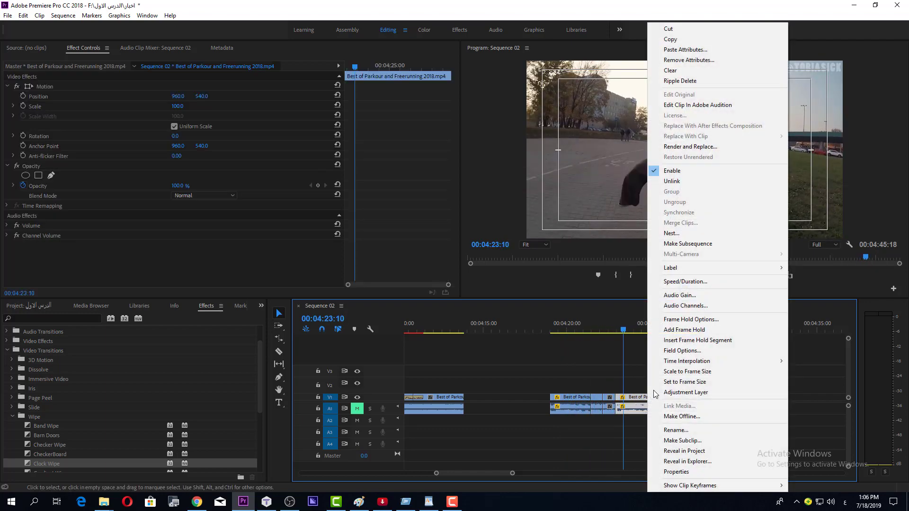
pyautogui.click(698, 283)
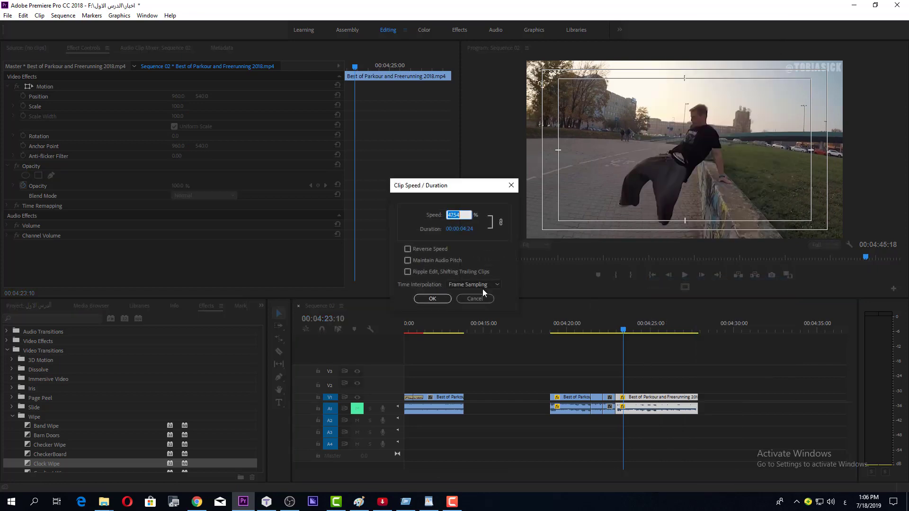
pyautogui.click(418, 249)
pyautogui.click(431, 299)
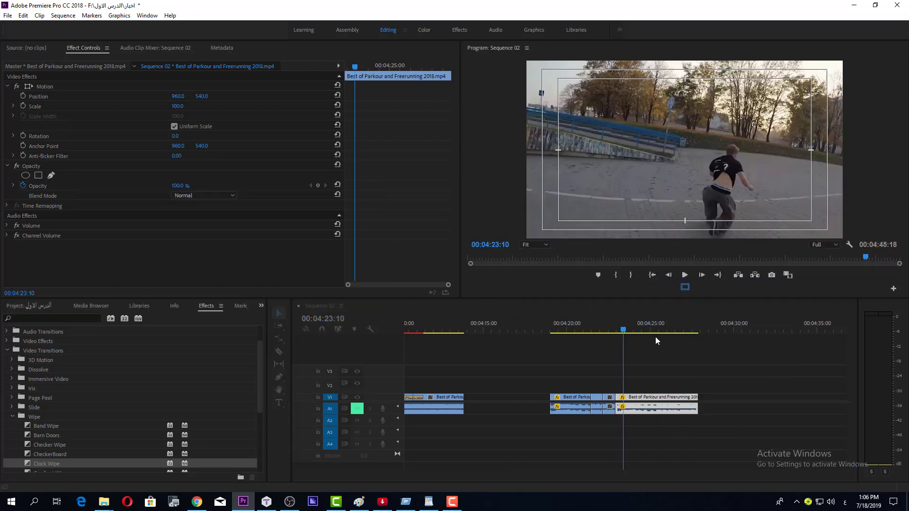
pyautogui.click(607, 327)
pyautogui.press('space')
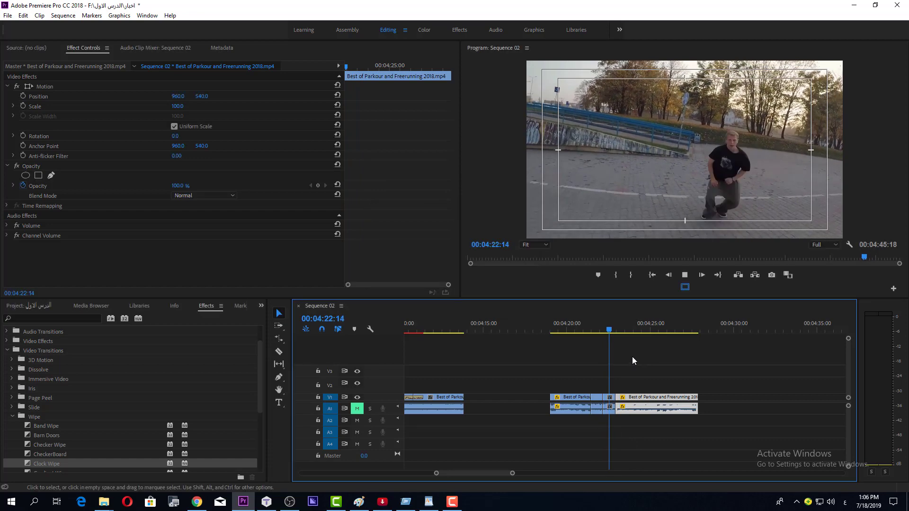
pyautogui.click(632, 356)
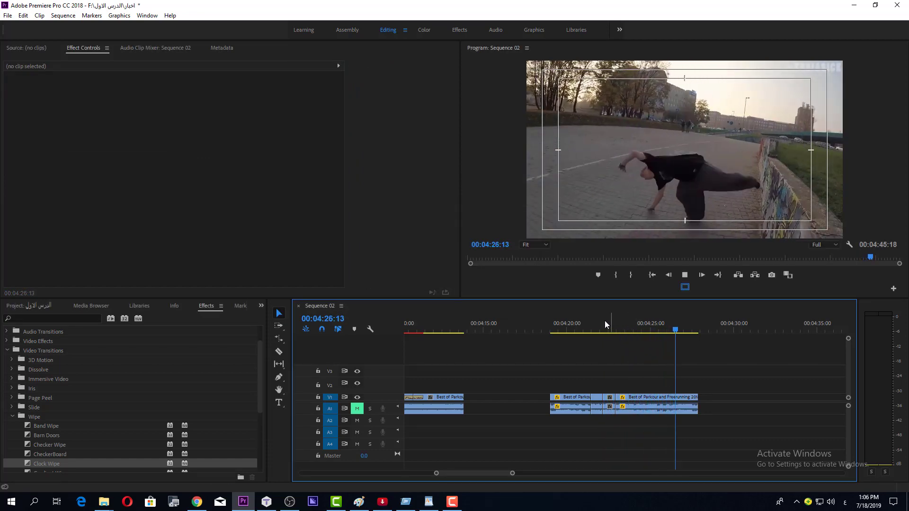
pyautogui.click(552, 325)
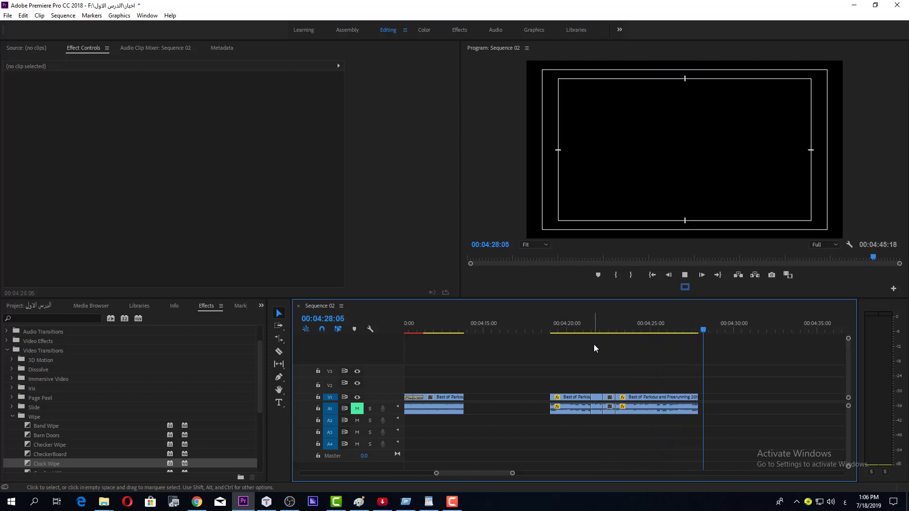
# Step: Marquee-select and delete the reversed last clip, then return the playhead to 00:04:19:05
pyautogui.moveTo(748, 386); pyautogui.dragTo(666, 429)
pyautogui.press('Delete')
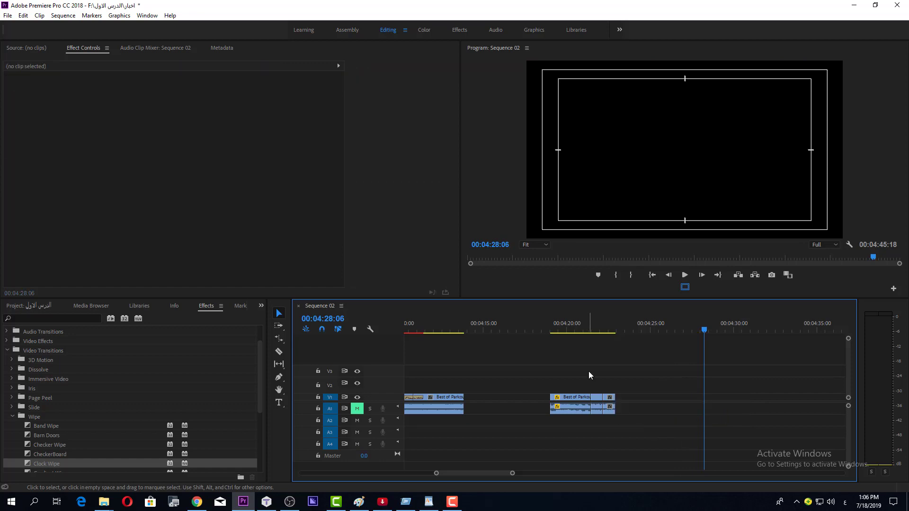
pyautogui.click(553, 330)
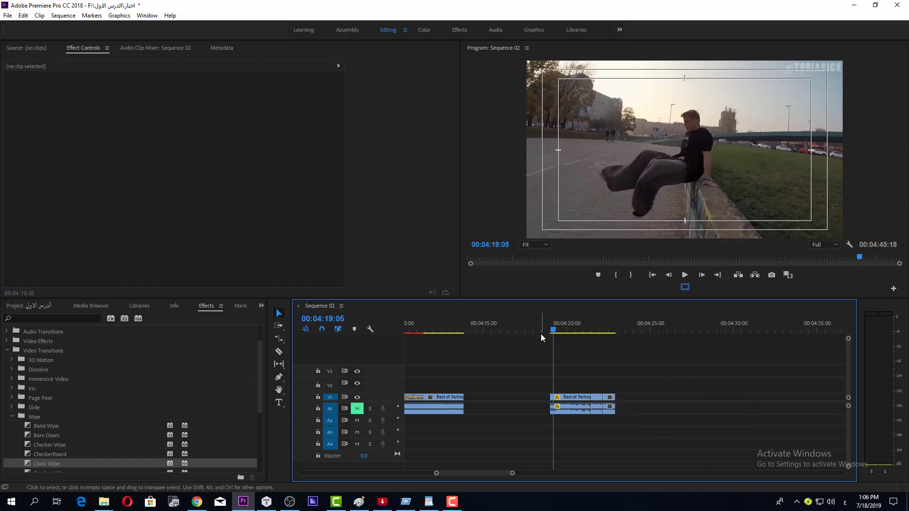